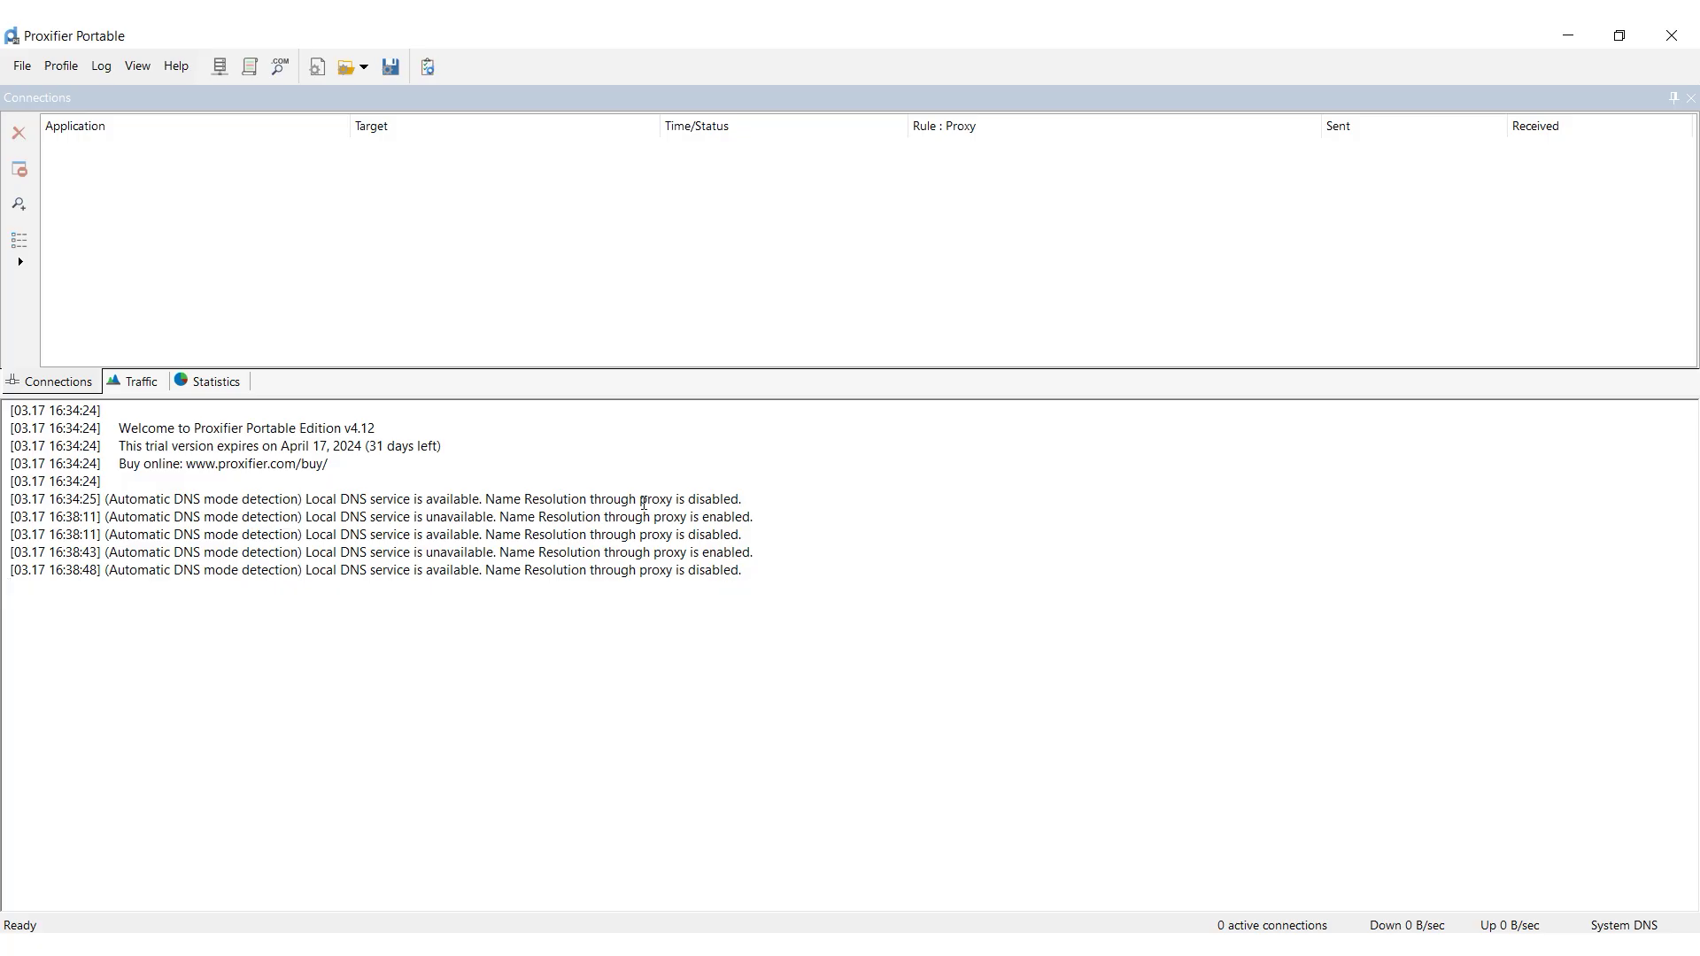
# Add a proxy server from the pasted address and port, using HTTPS with authentication enabled.
pyautogui.click(67, 71)
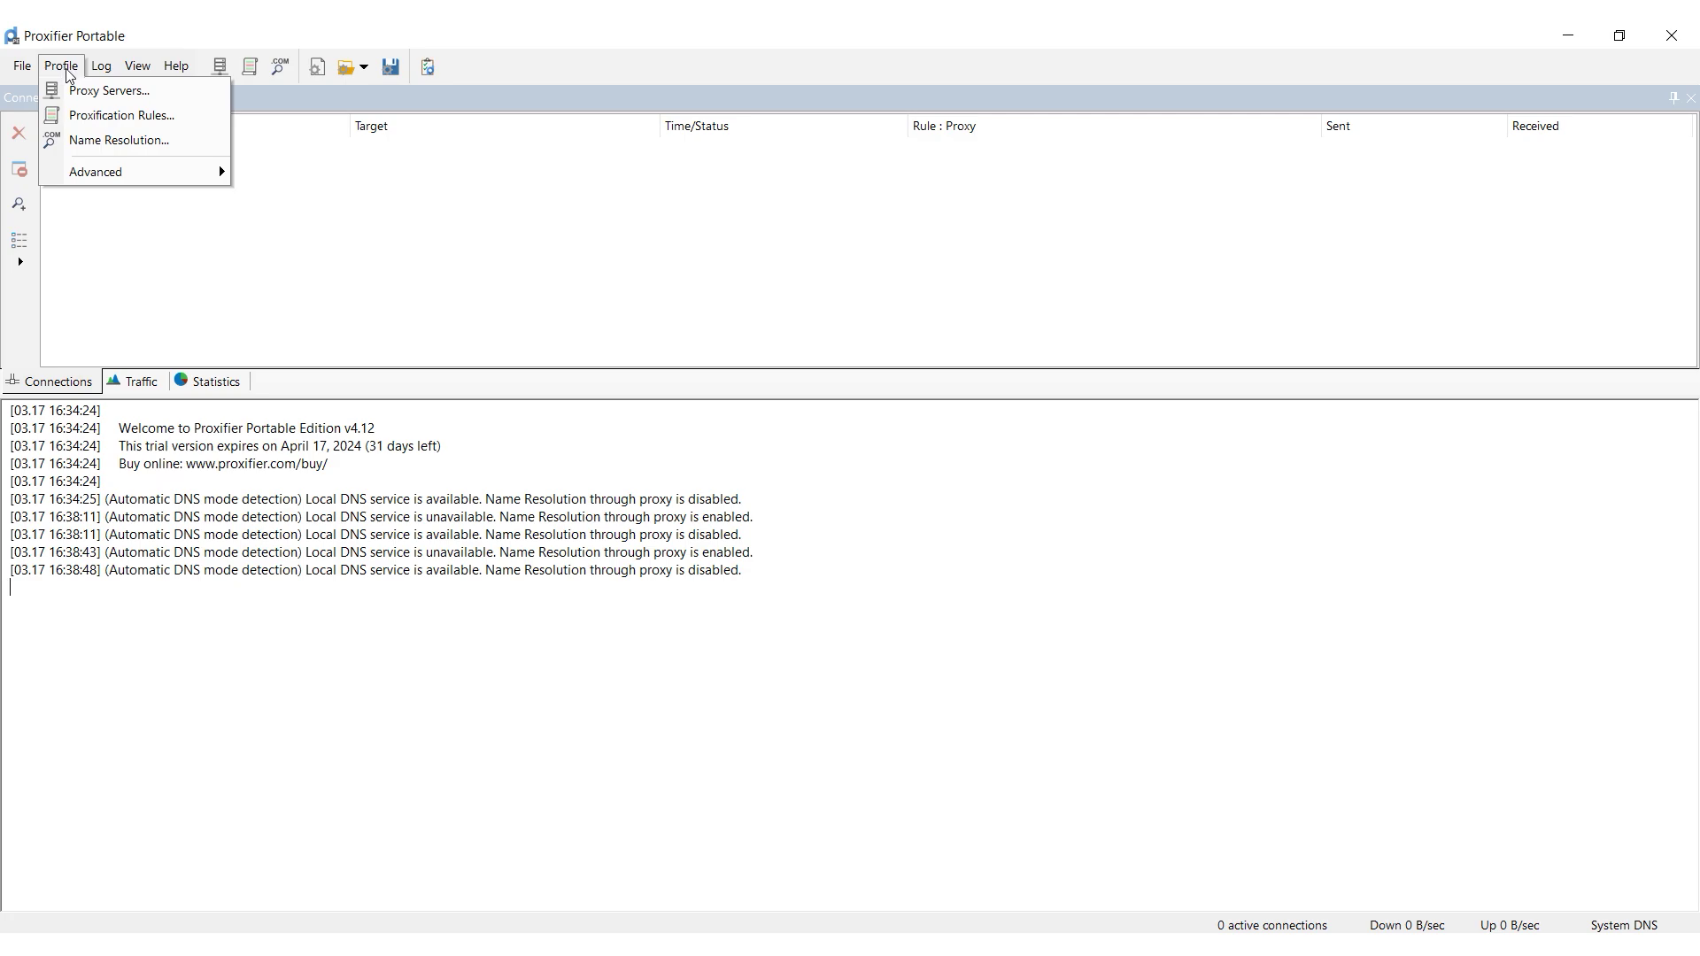
pyautogui.click(194, 98)
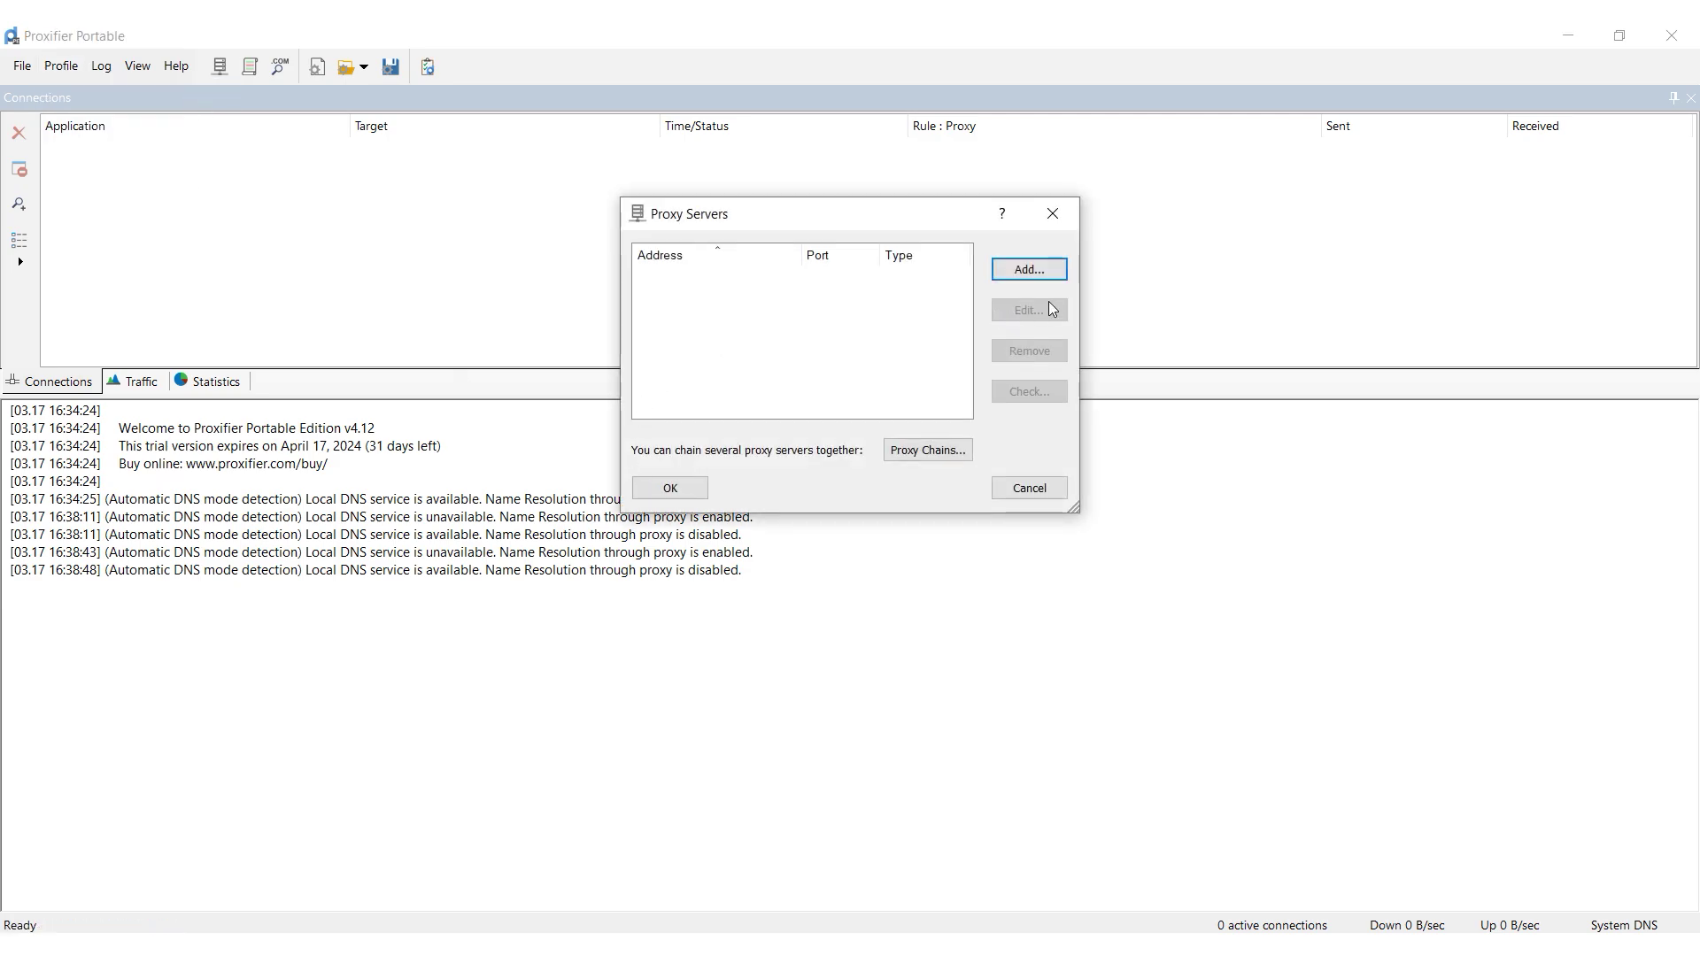
pyautogui.click(1029, 269)
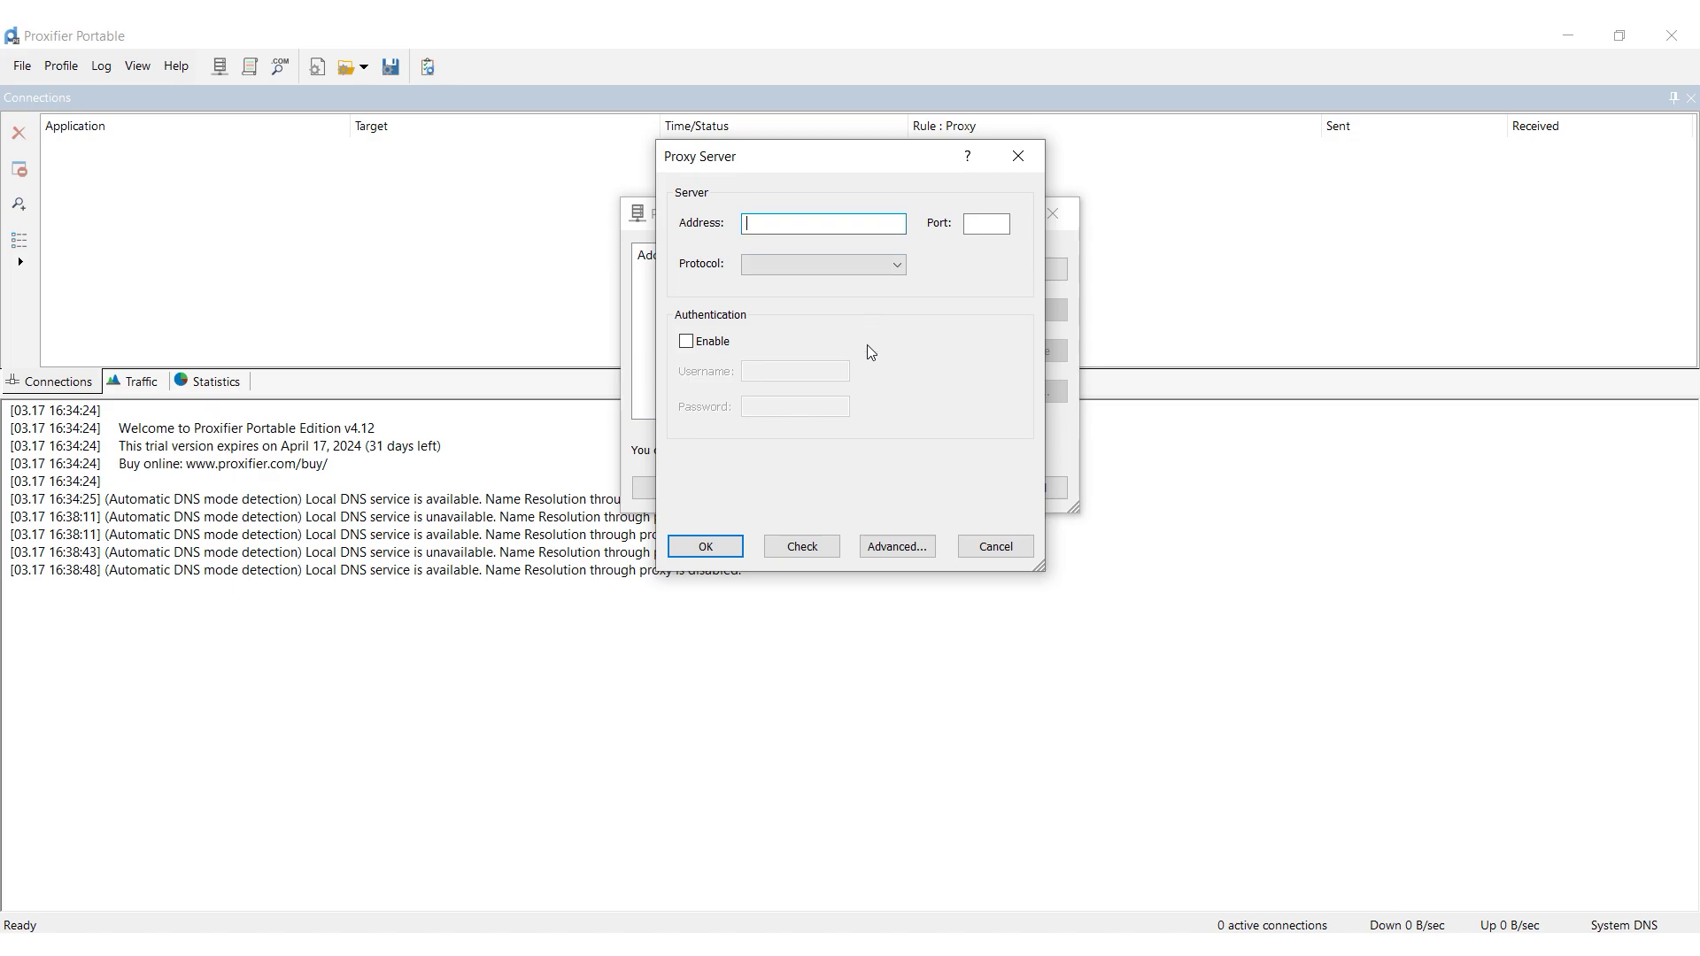
pyautogui.hotkey('ctrl', 'v')
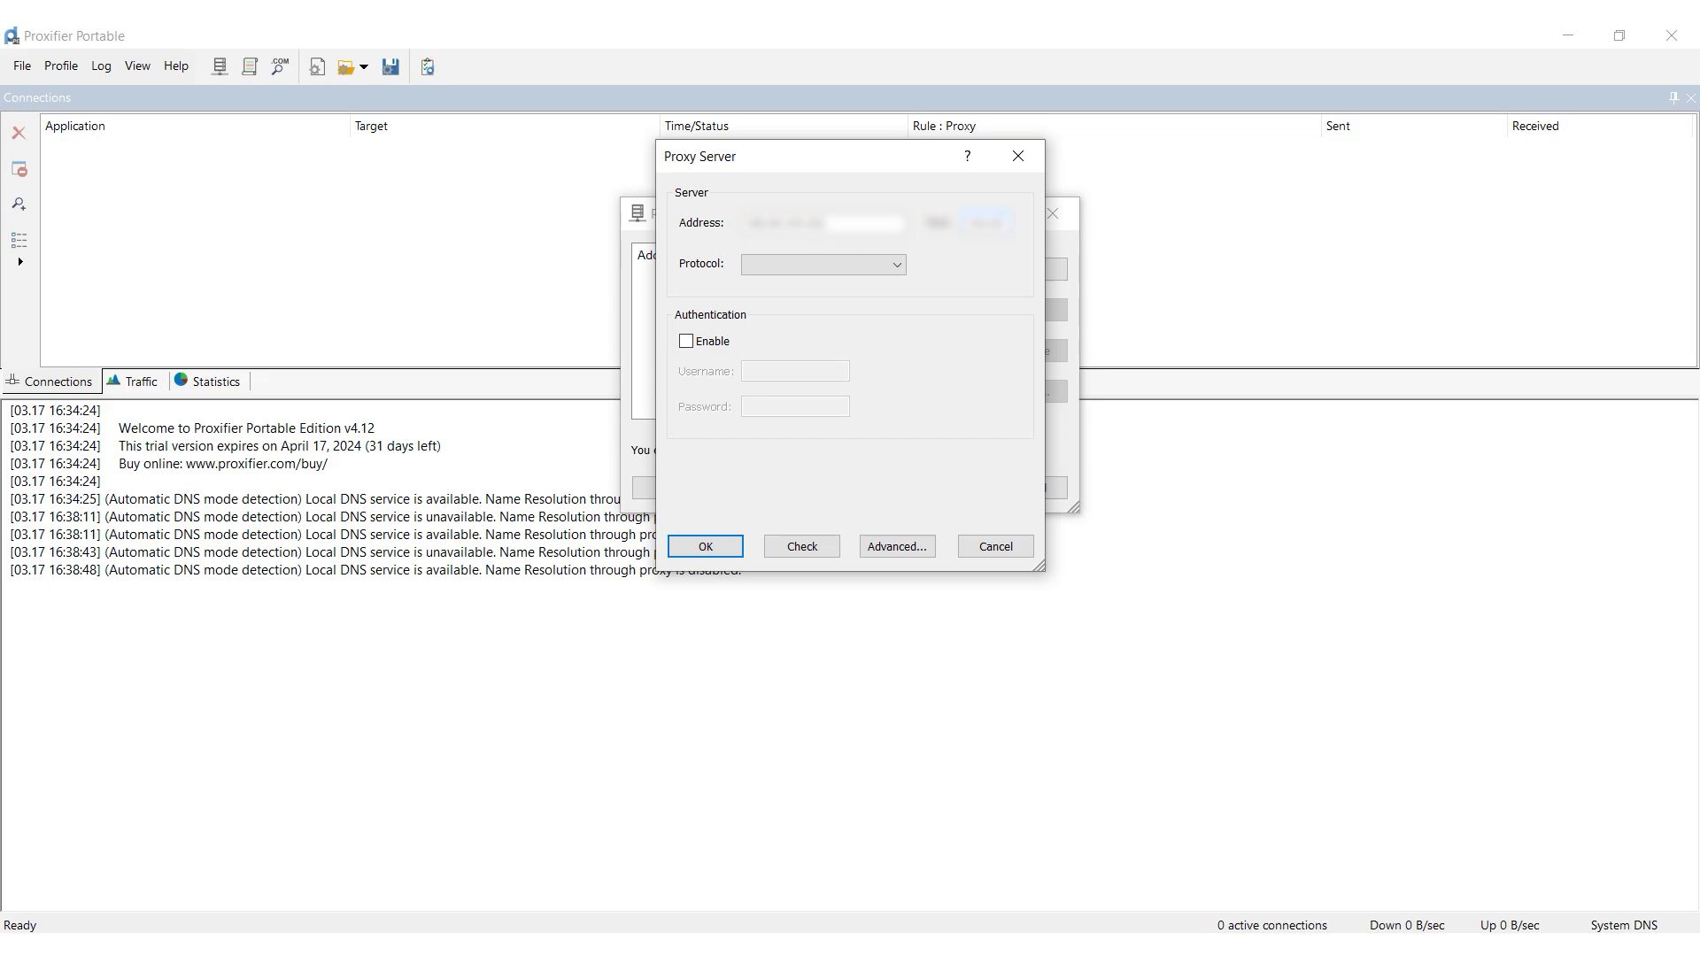
pyautogui.click(896, 264)
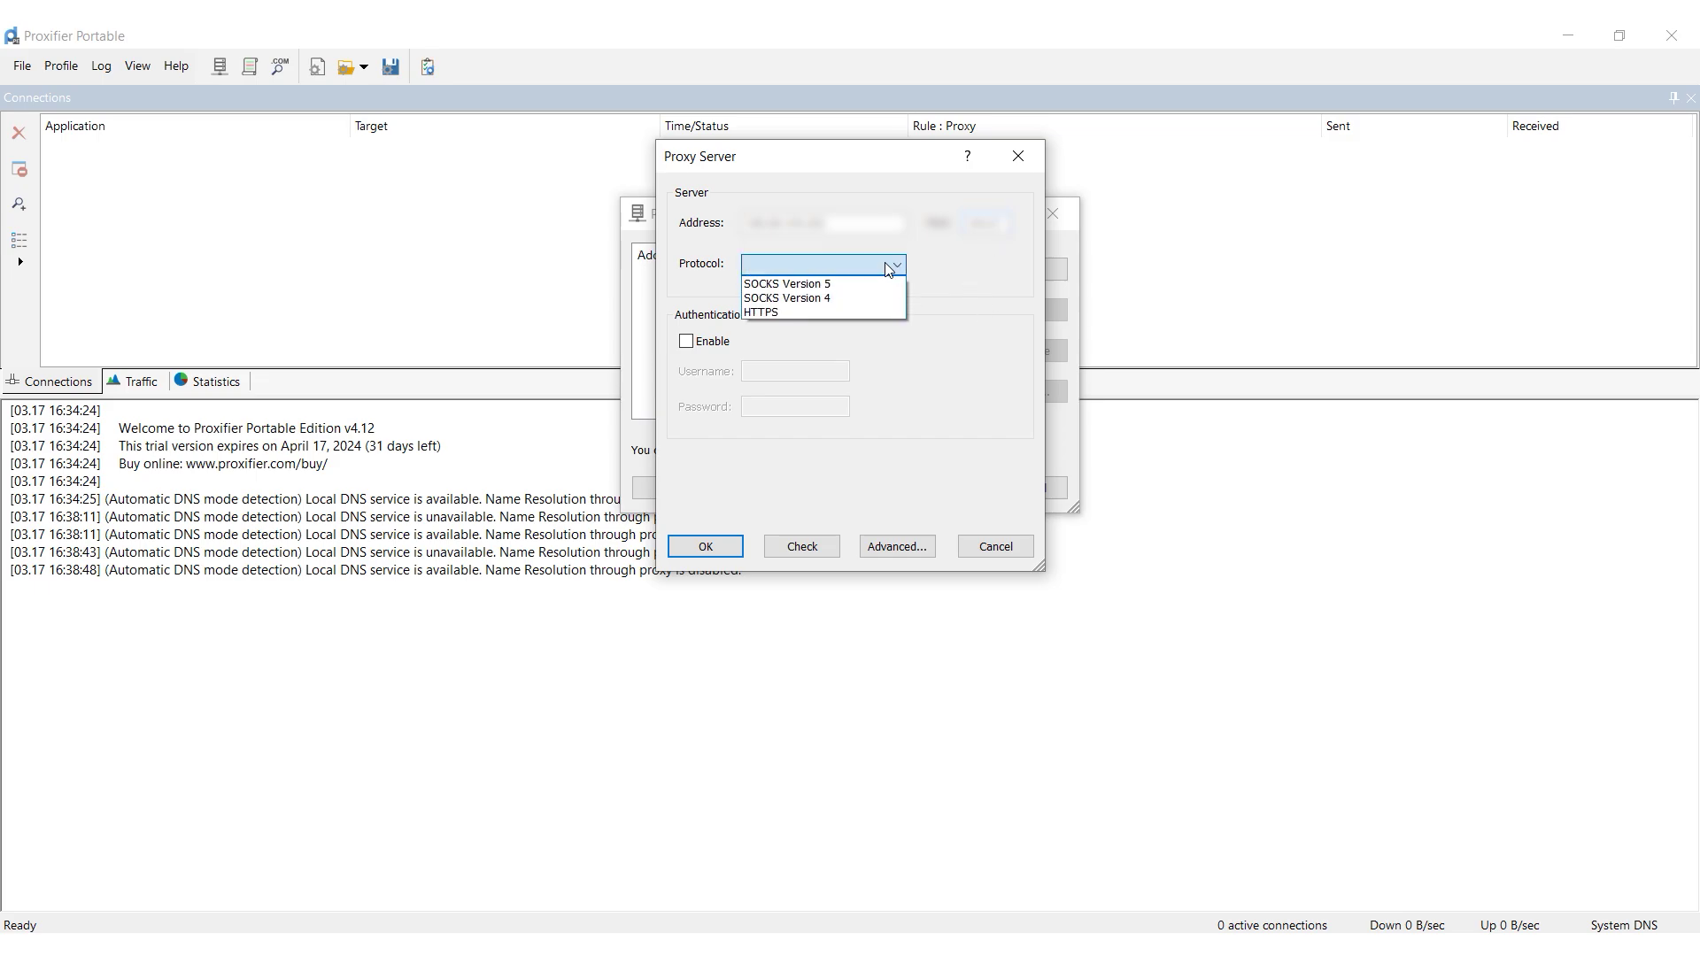
pyautogui.click(811, 311)
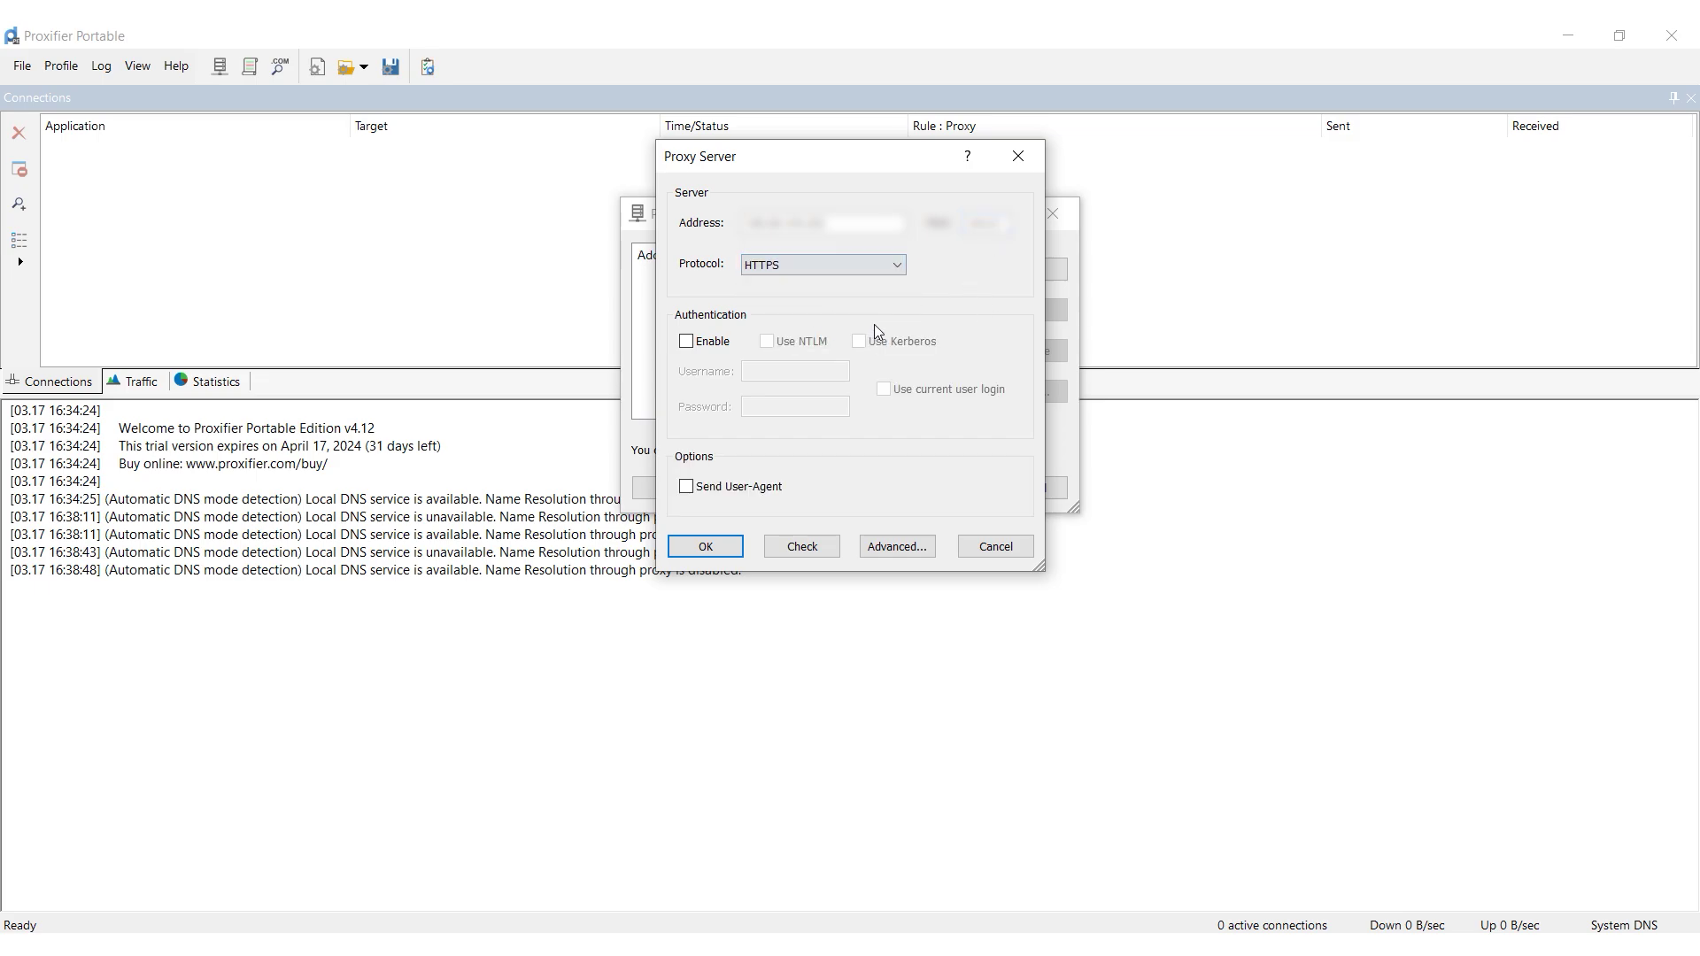
pyautogui.click(688, 343)
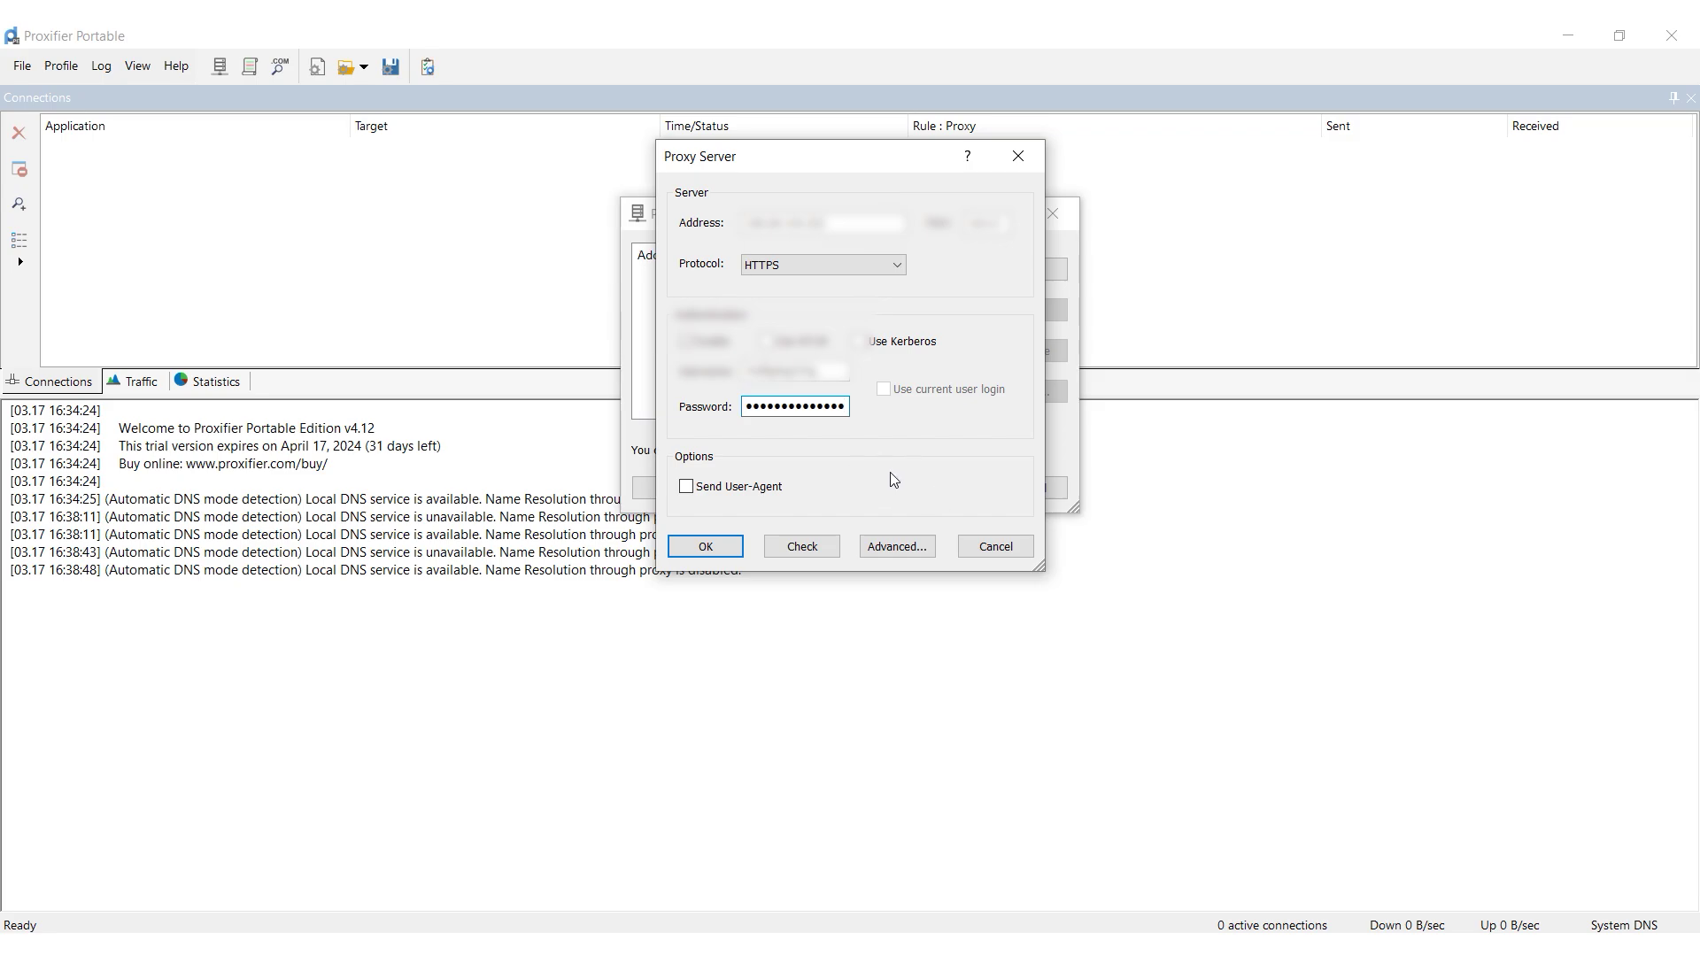
# Test the new HTTPS proxy, save it and accept it as the Default rule's proxy.
pyautogui.click(803, 547)
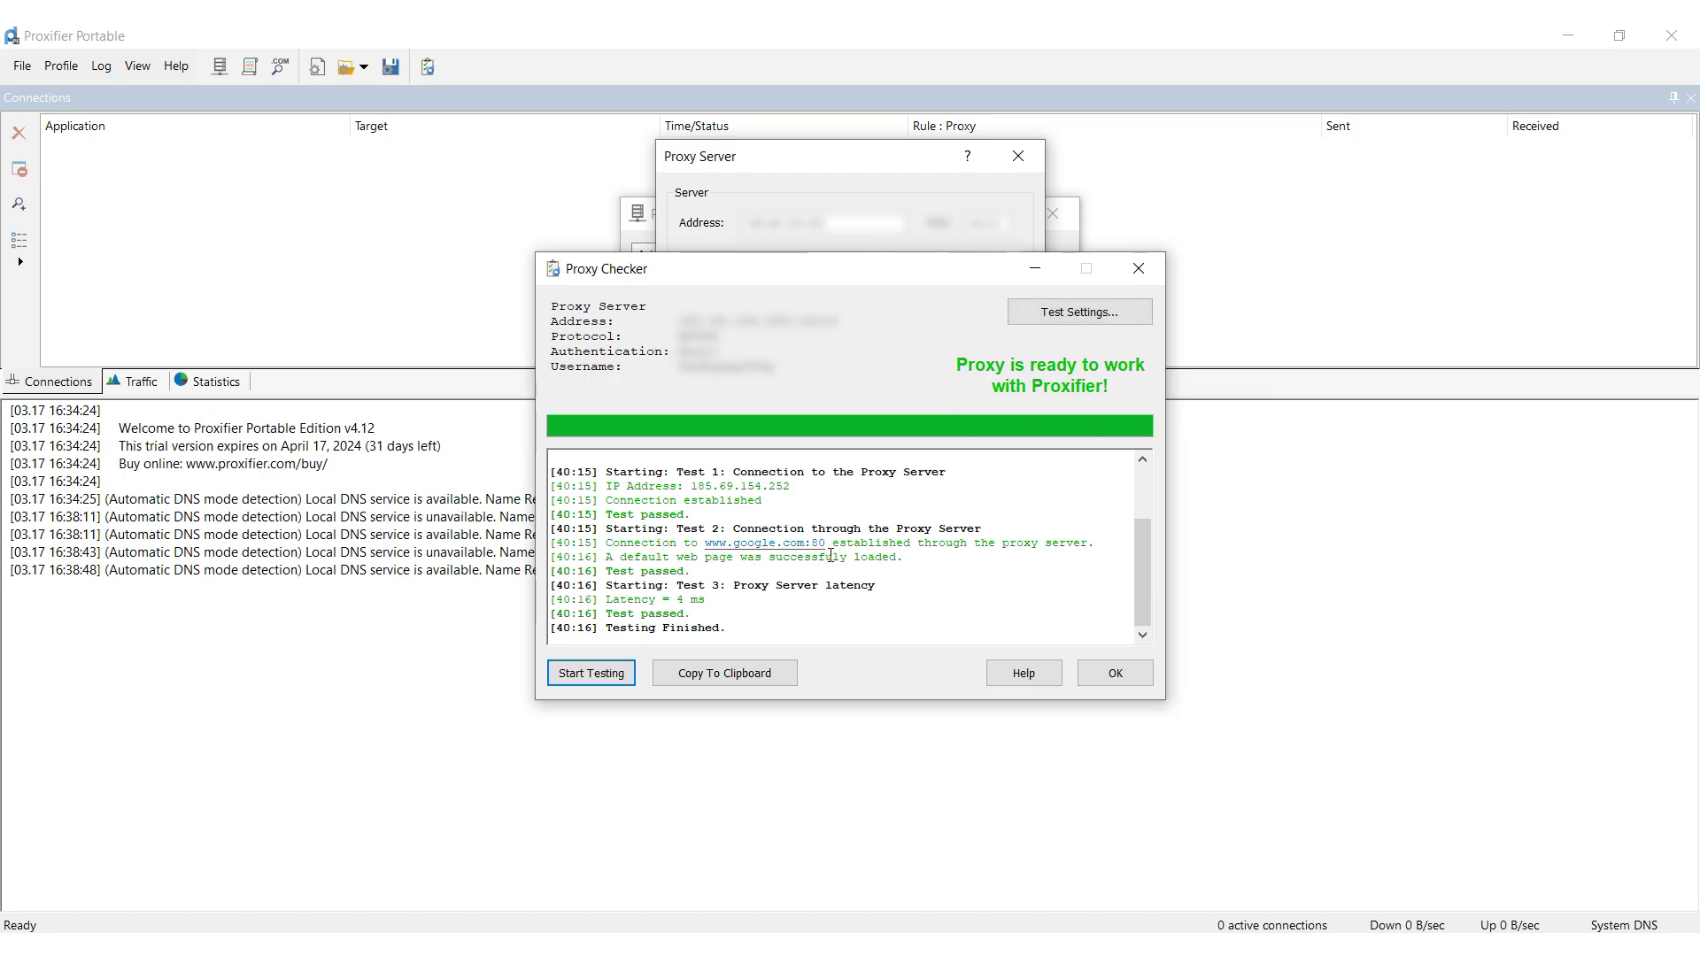
pyautogui.click(1115, 673)
pyautogui.click(708, 547)
pyautogui.click(901, 422)
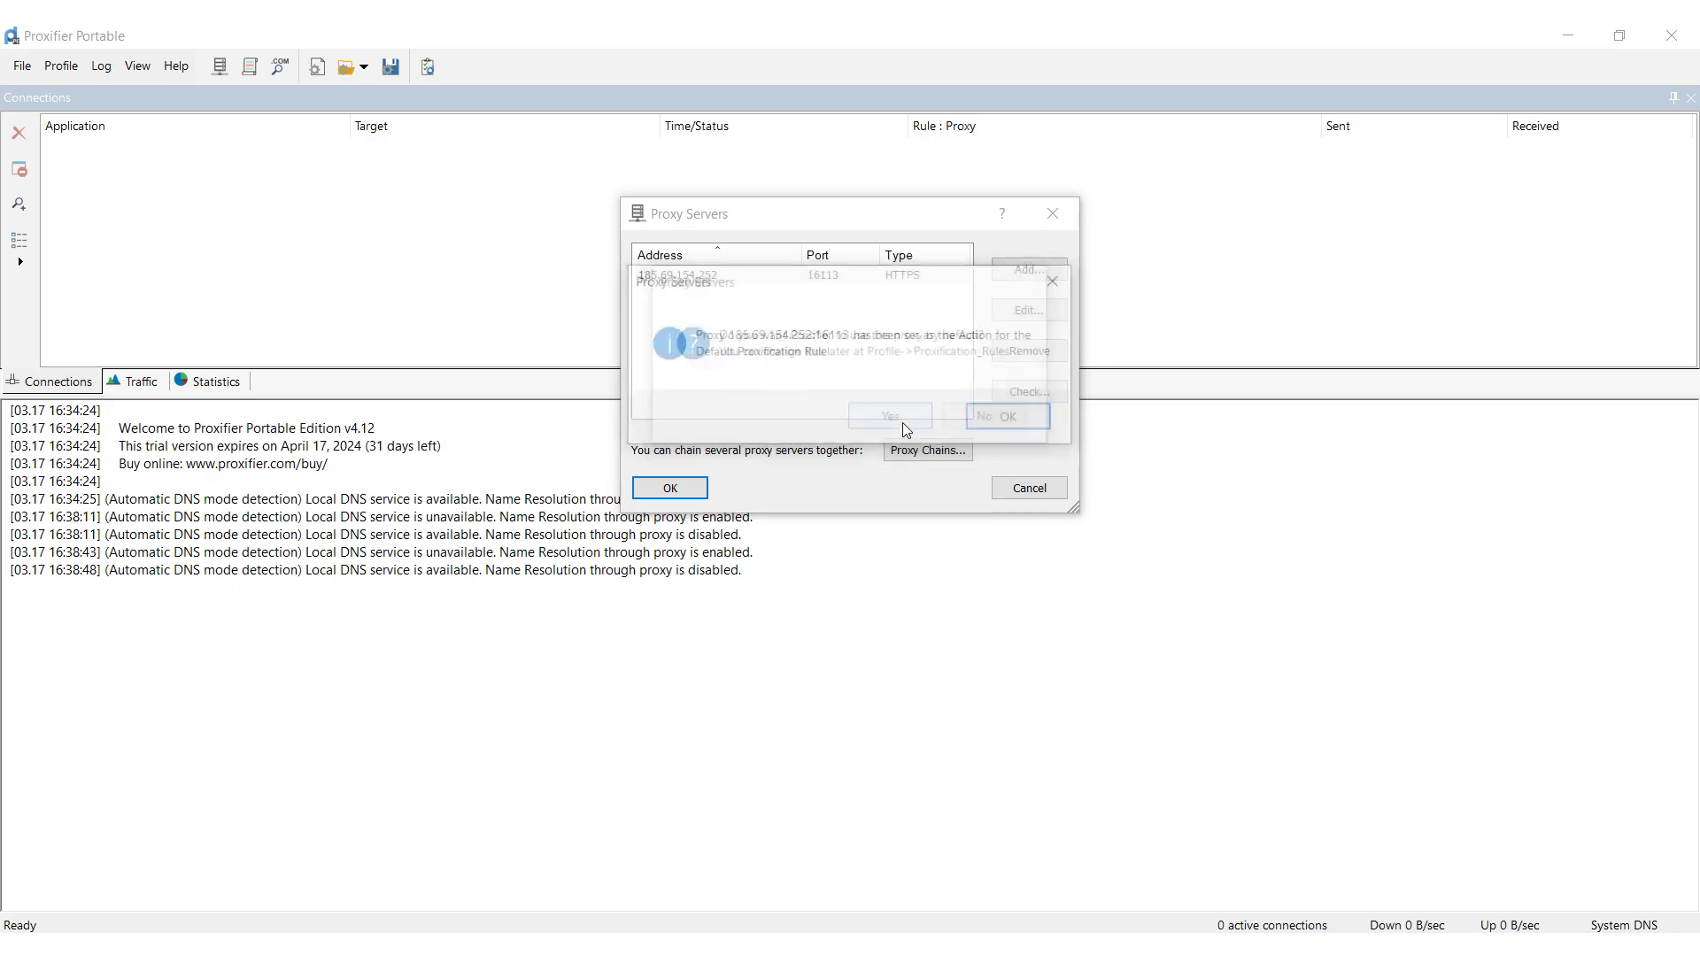
pyautogui.click(1000, 421)
pyautogui.click(681, 501)
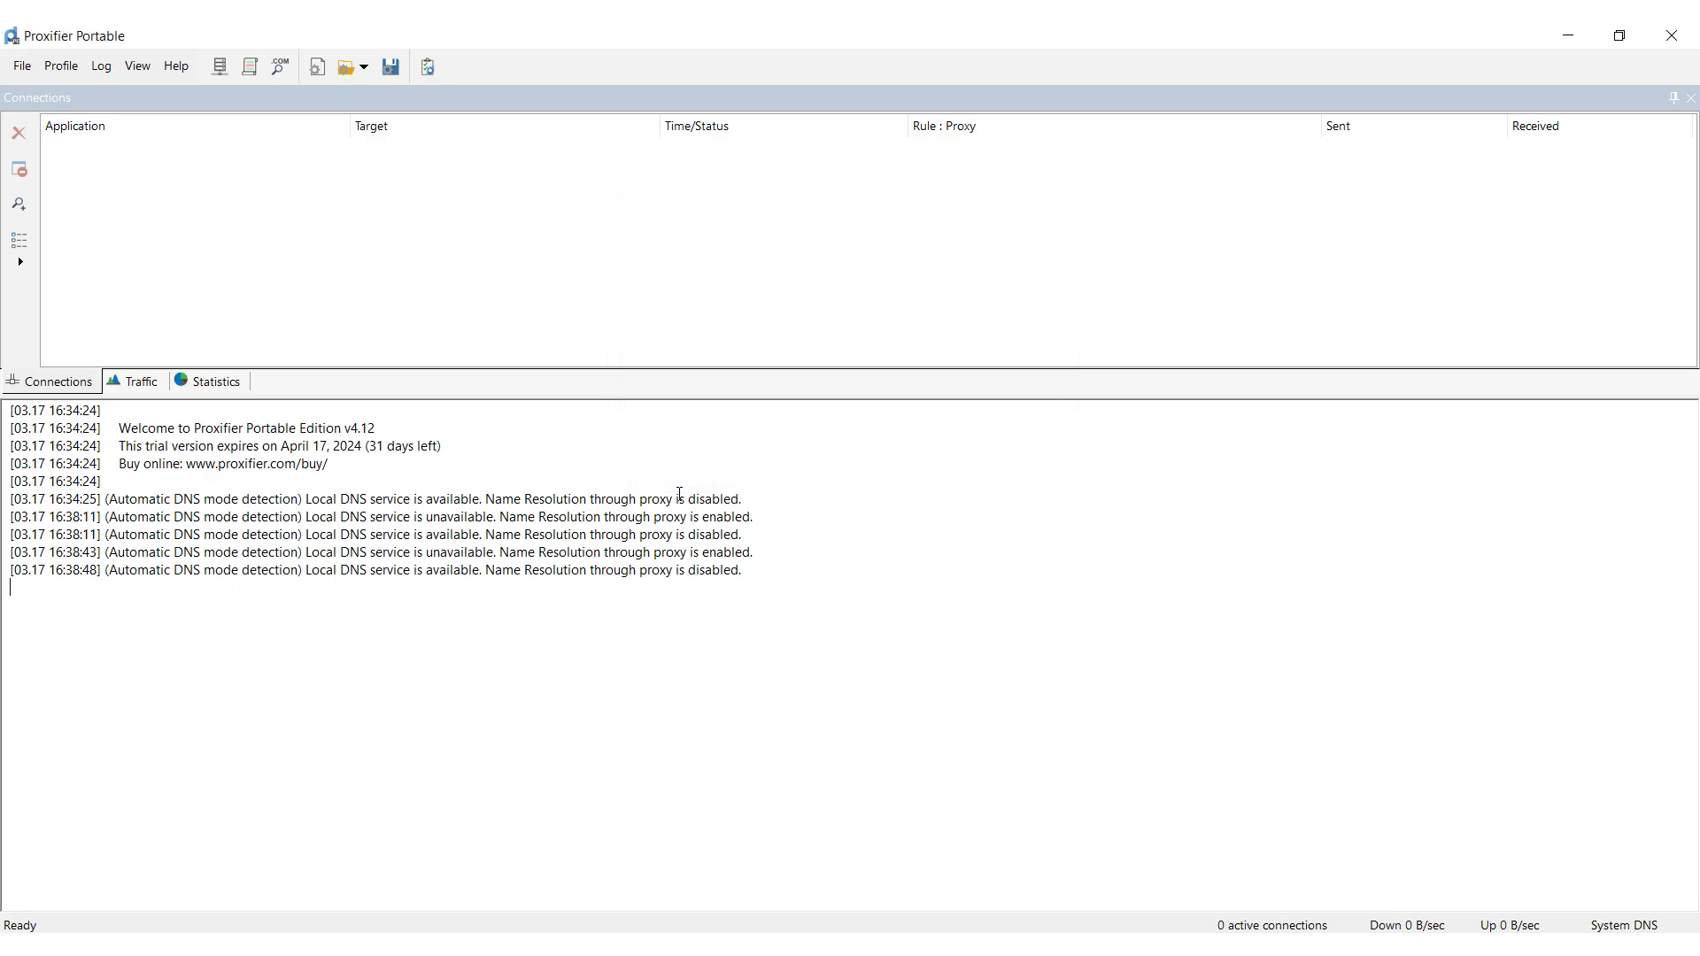
# Create a new proxification rule named 1.
pyautogui.click(61, 65)
pyautogui.click(123, 120)
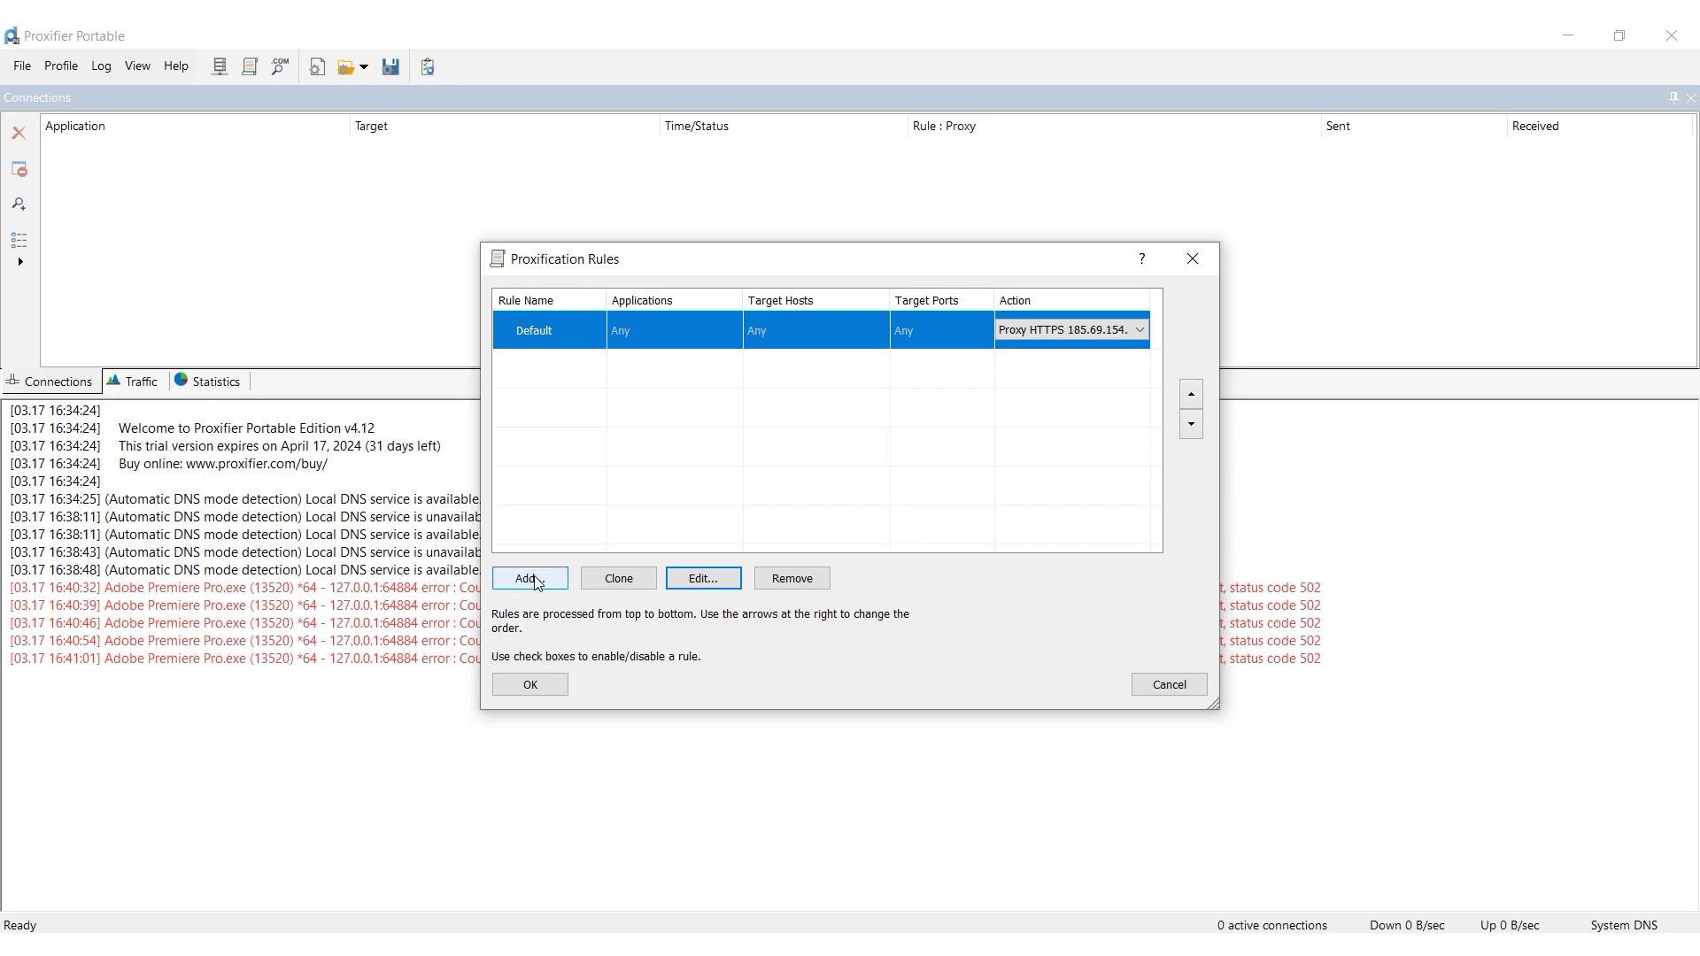
pyautogui.click(537, 580)
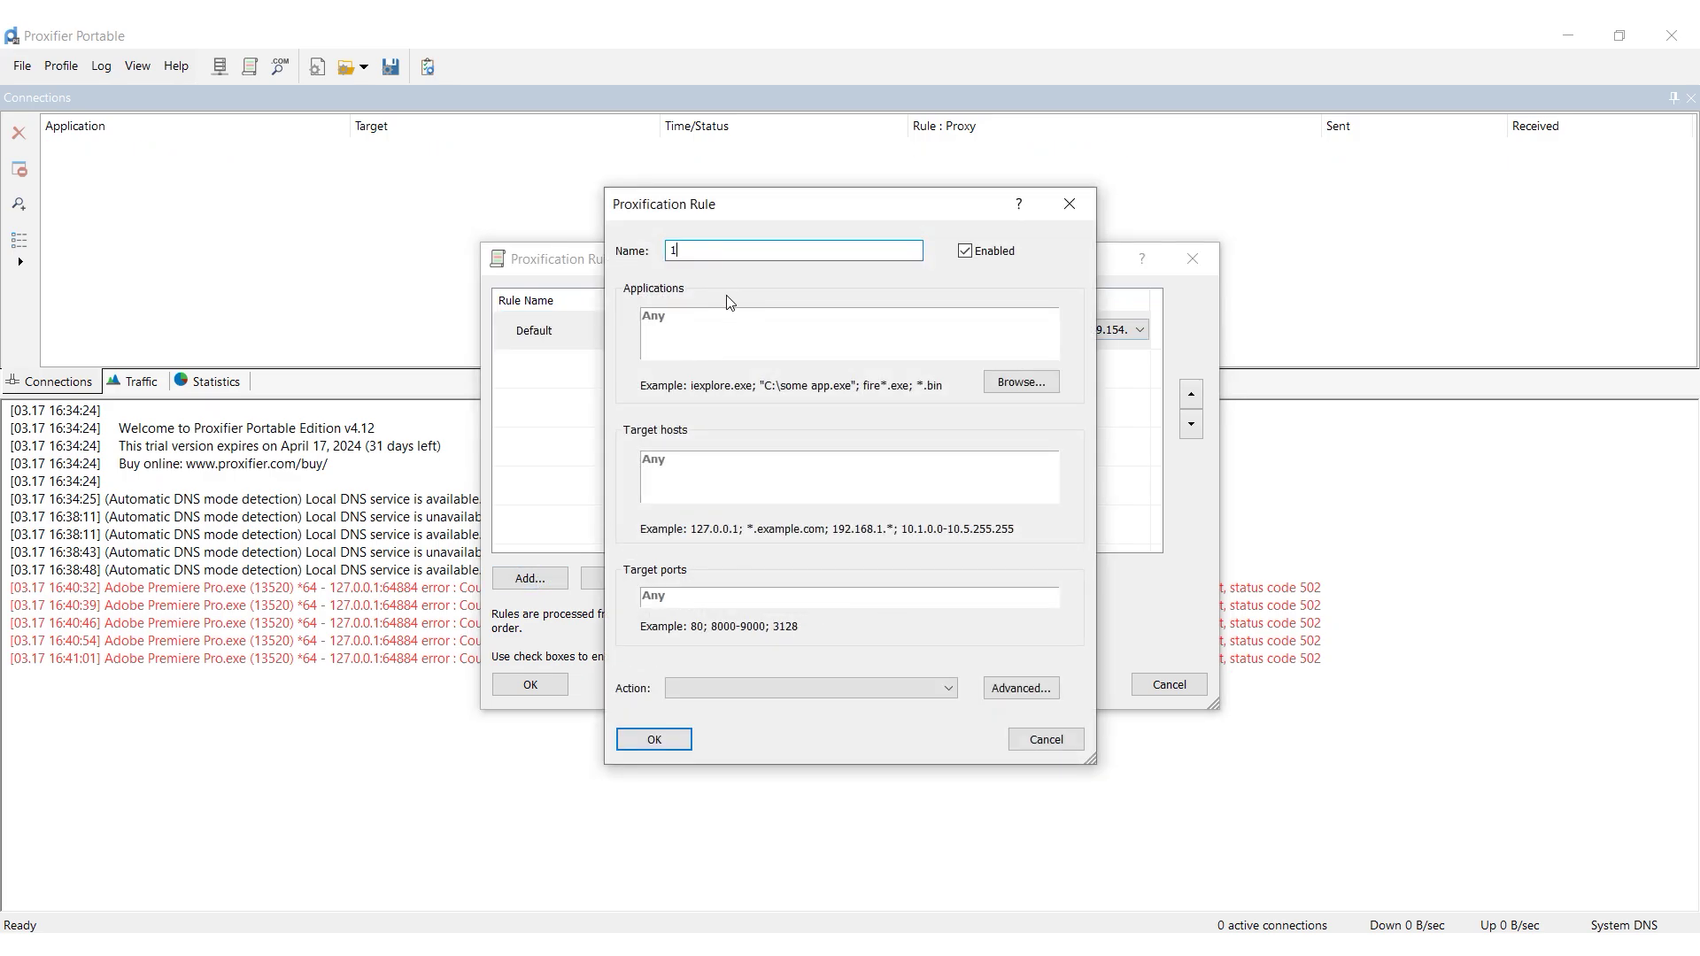
pyautogui.write('1')
# Apply rule 1 to MEmu.exe with the HTTPS proxy as its action, and save it.
pyautogui.click(816, 340)
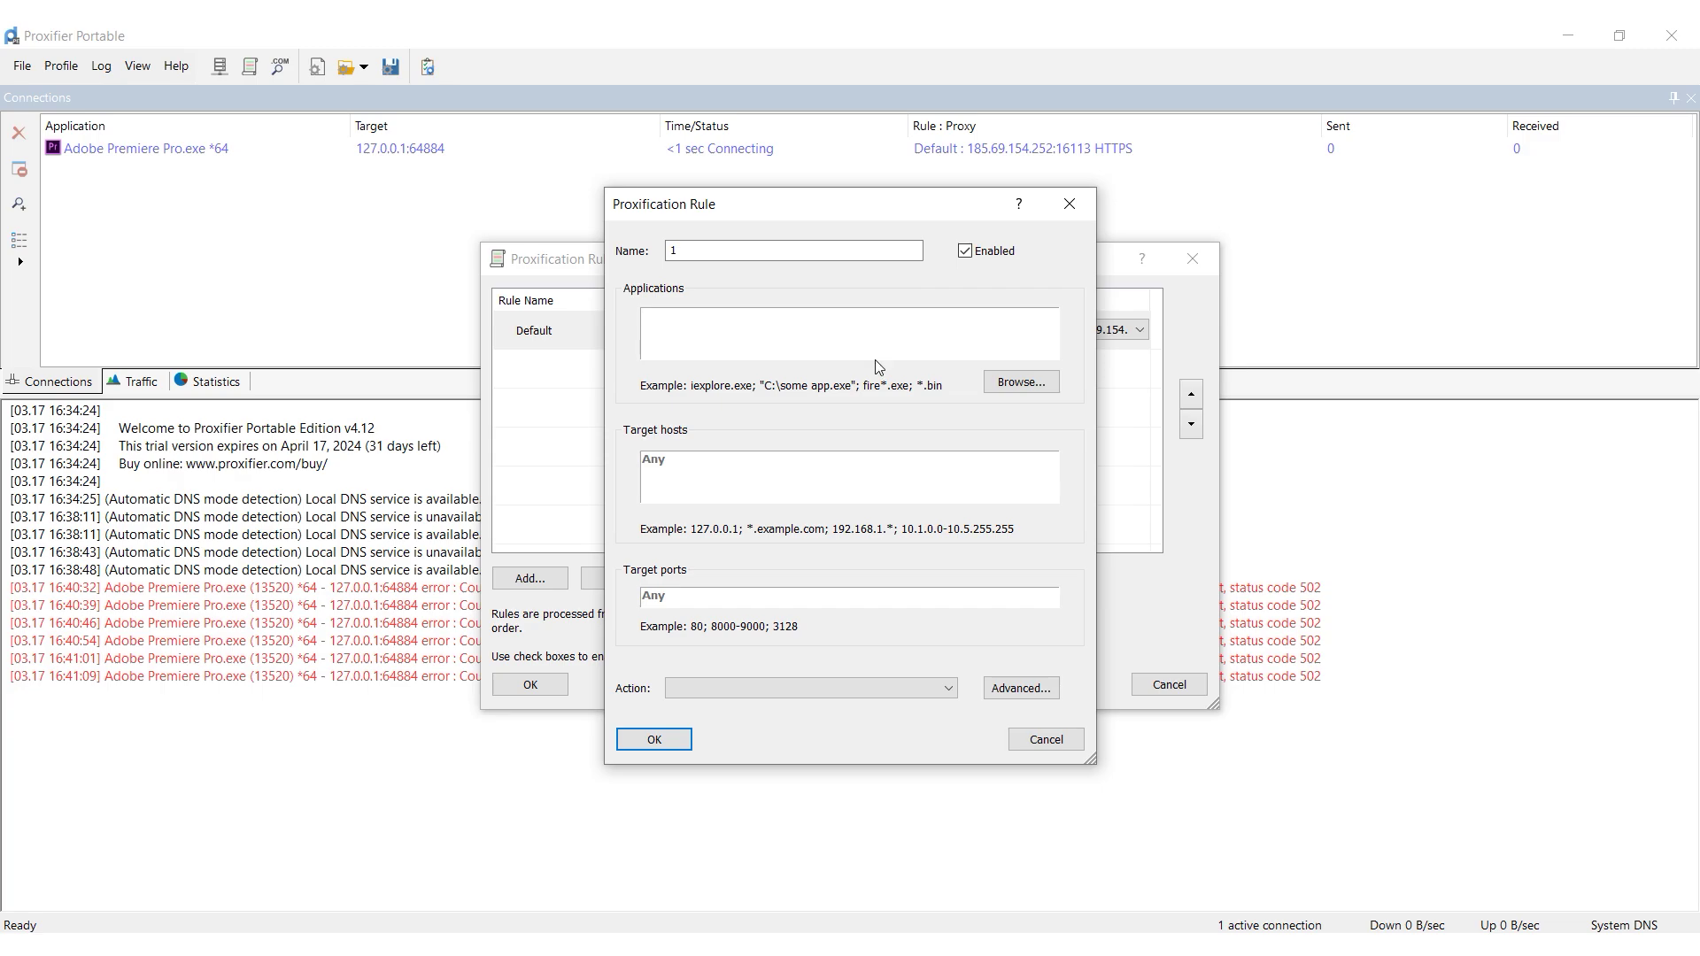
pyautogui.click(1013, 383)
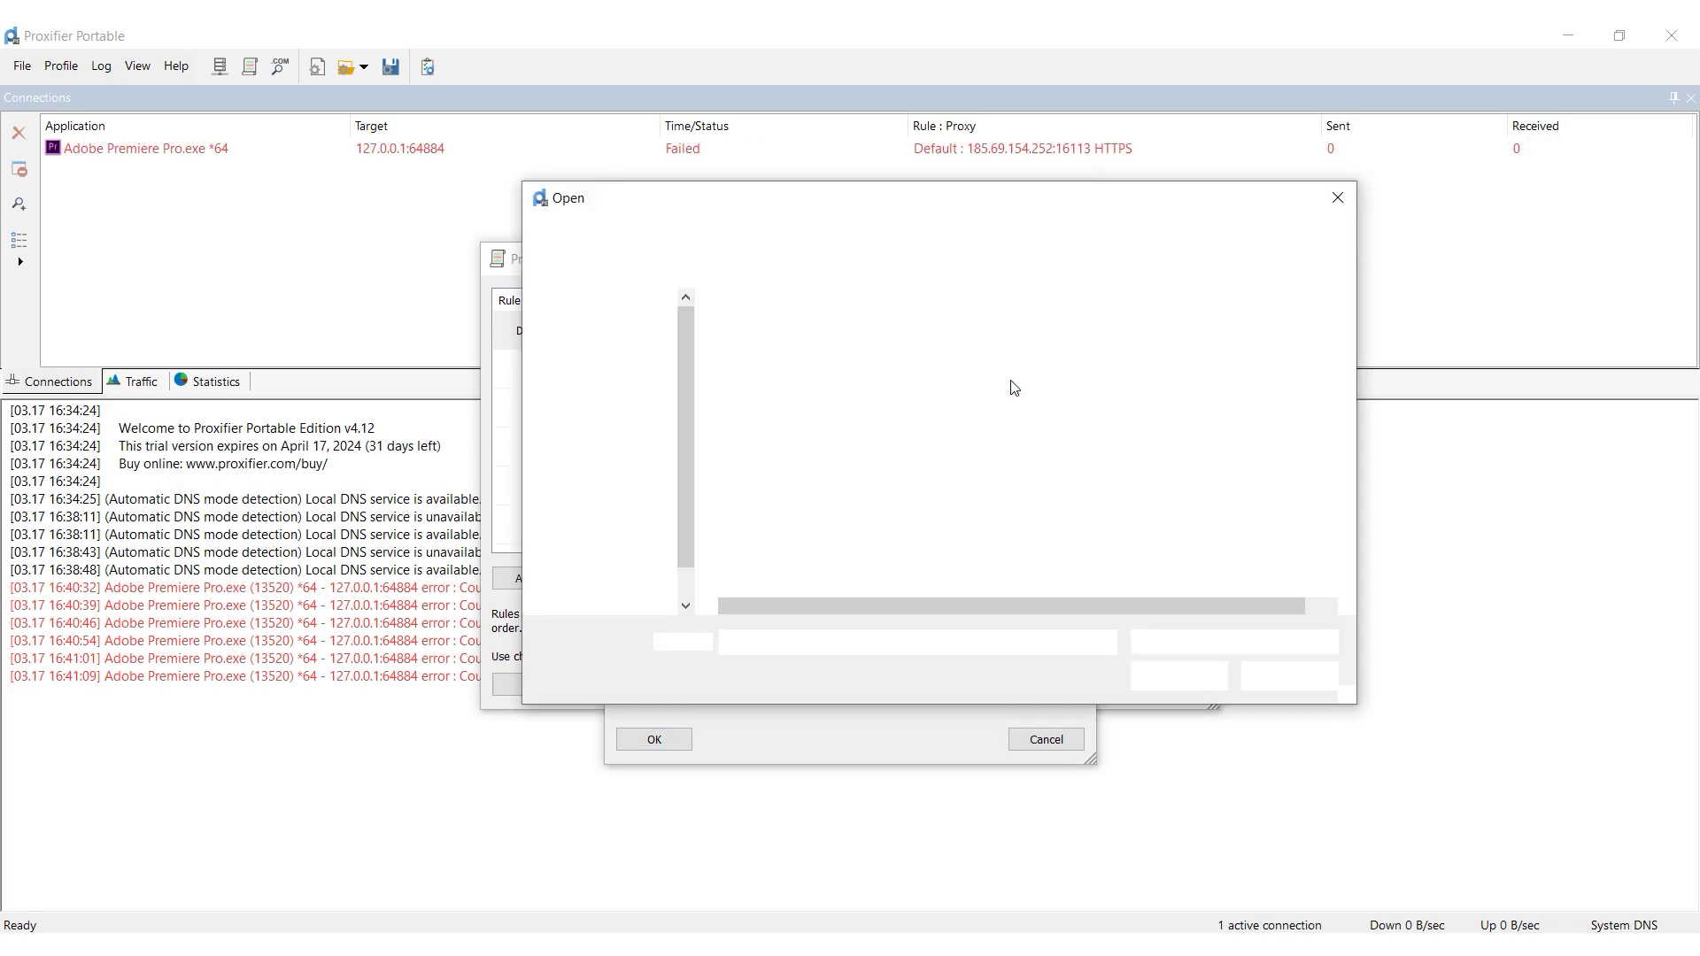
pyautogui.click(1288, 675)
pyautogui.click(721, 335)
pyautogui.write('MEmu.exe')
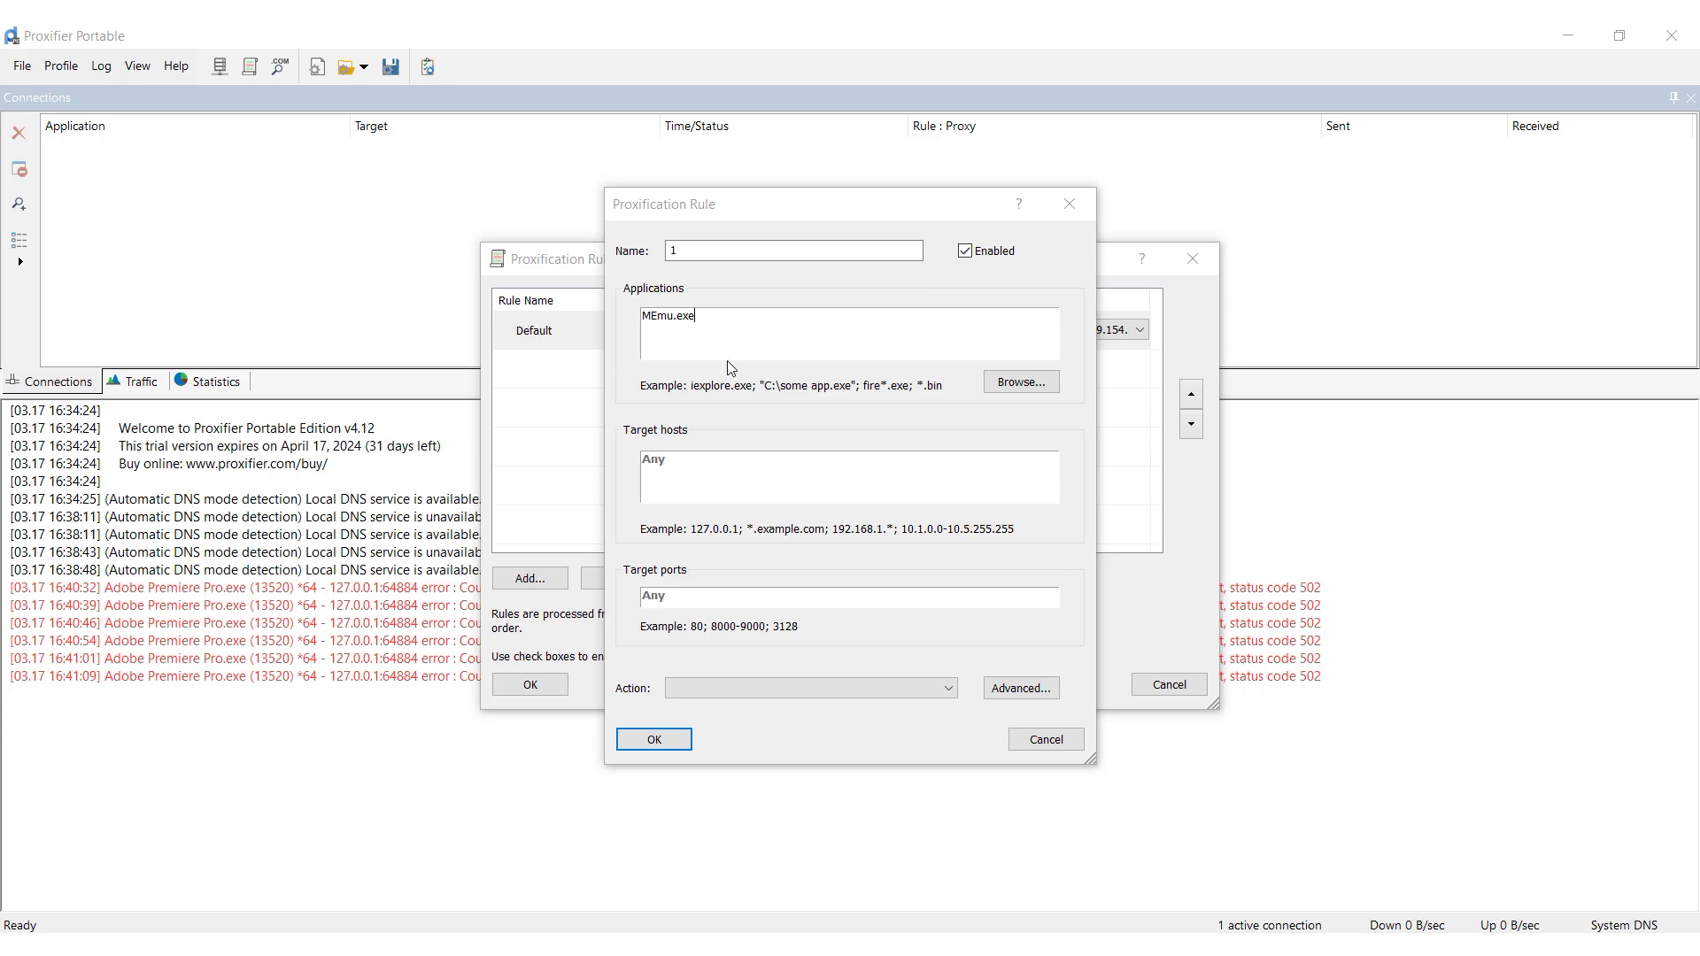
pyautogui.click(682, 689)
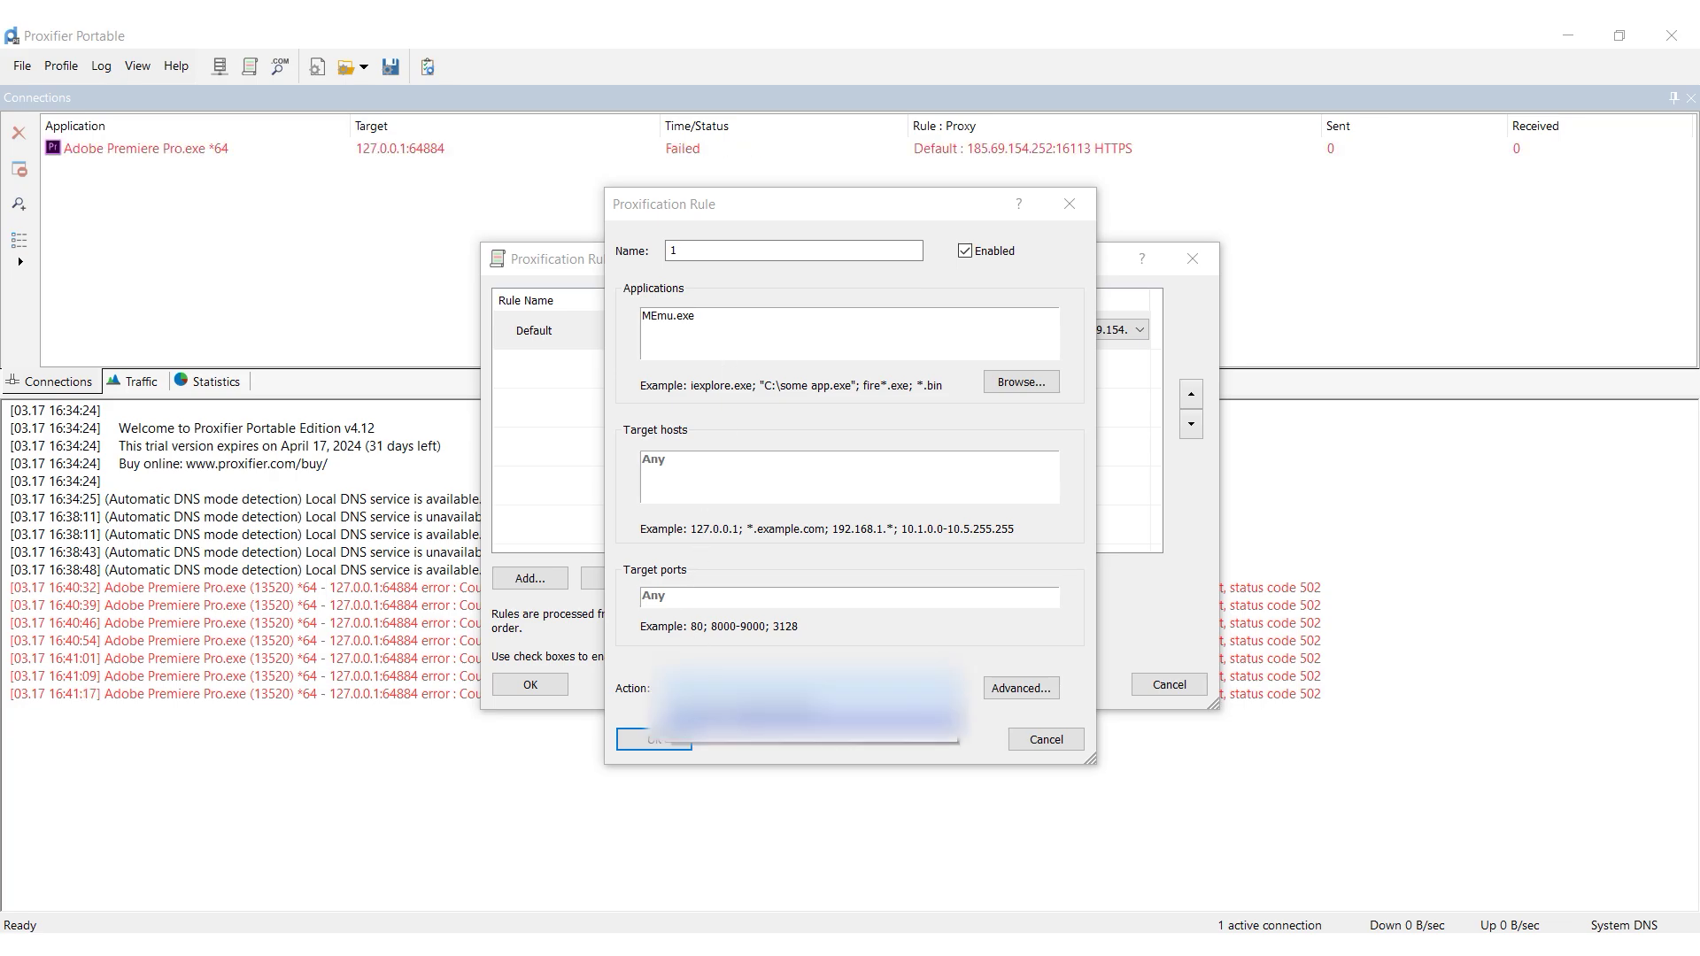
pyautogui.click(682, 726)
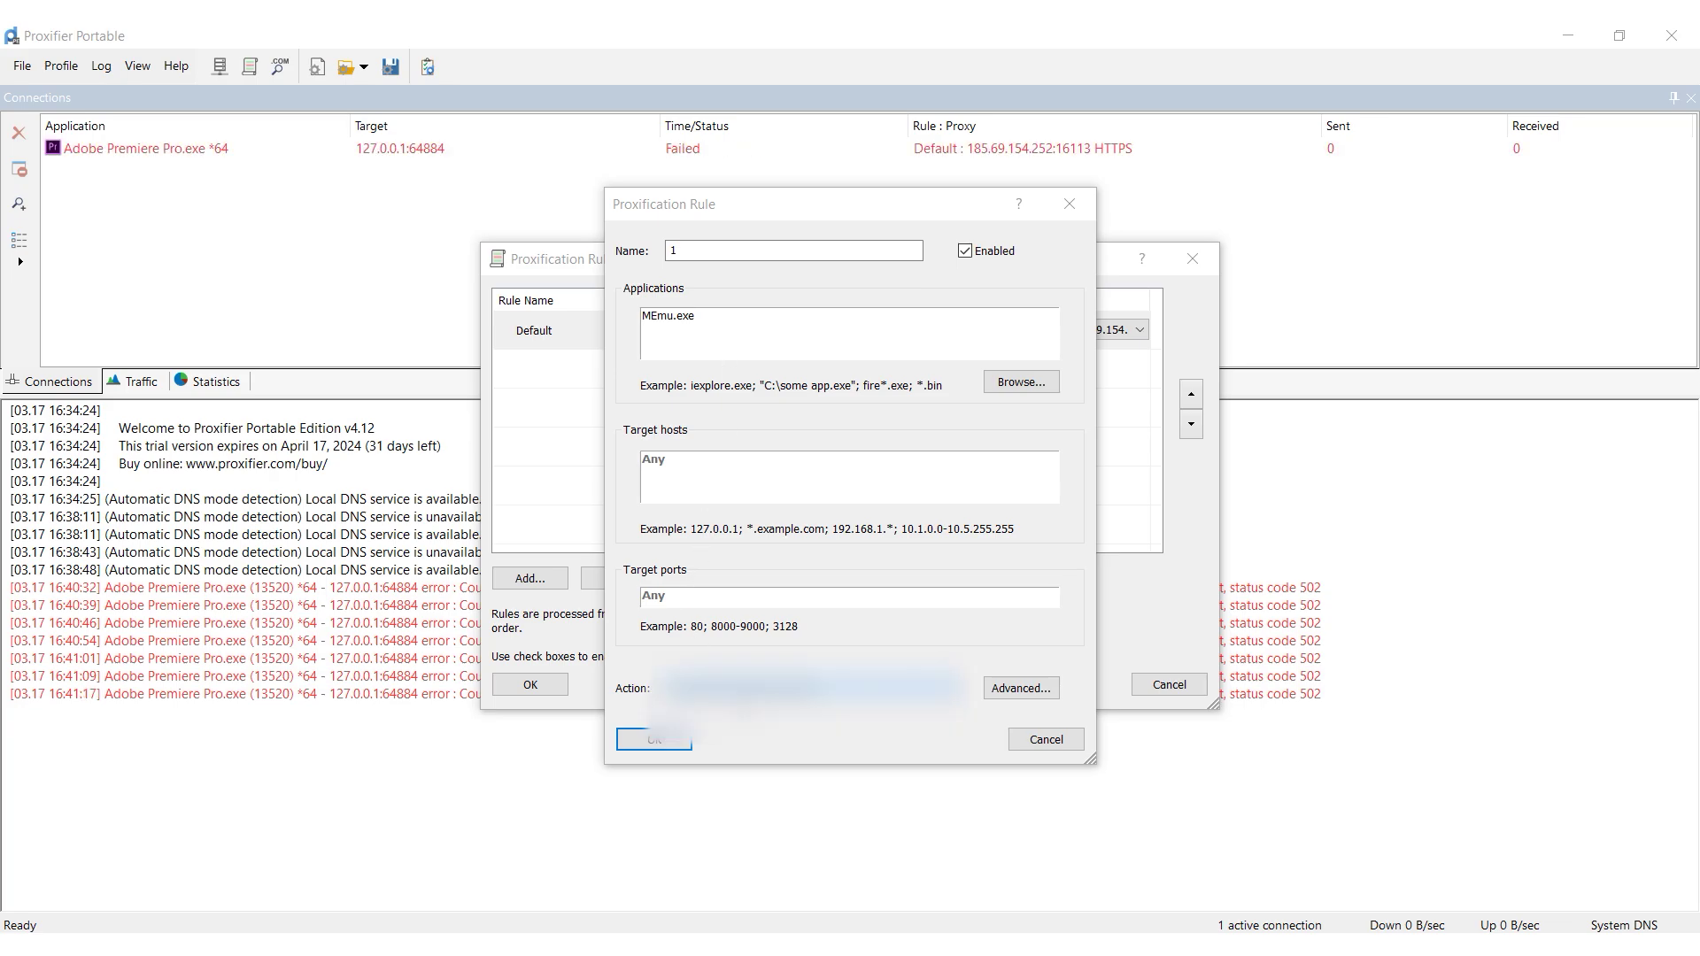
pyautogui.click(663, 747)
pyautogui.click(549, 682)
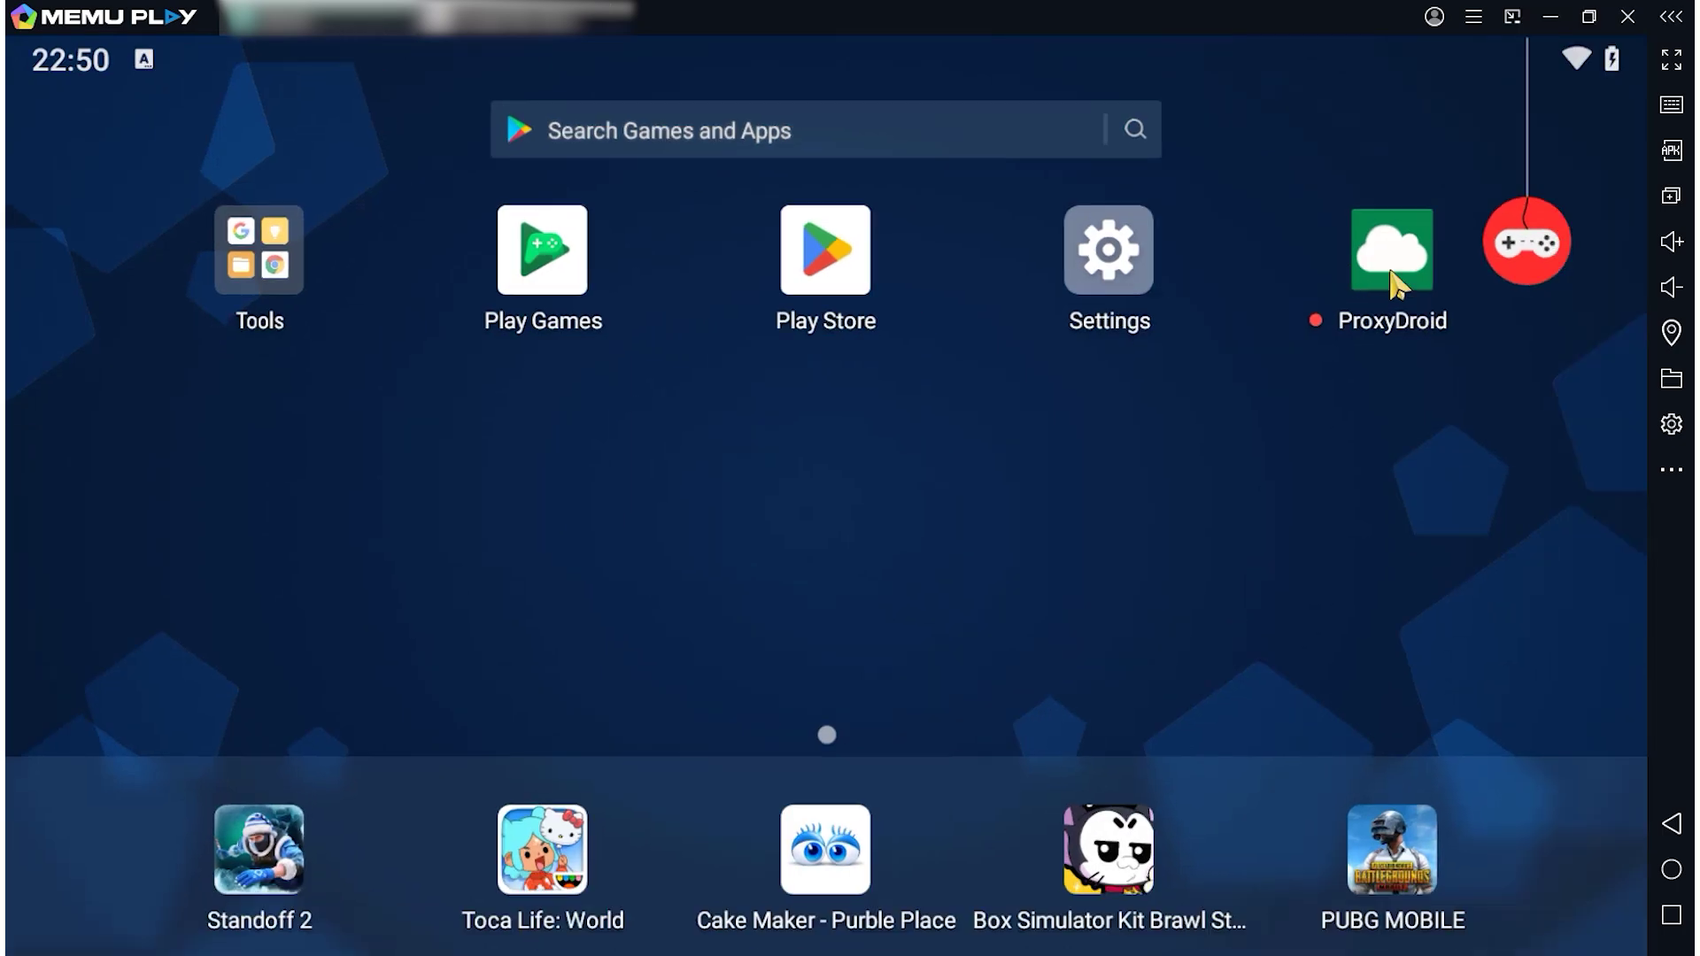
# Launch ProxyDroid and fill in the proxy's Host address and Port number.
pyautogui.click(1403, 285)
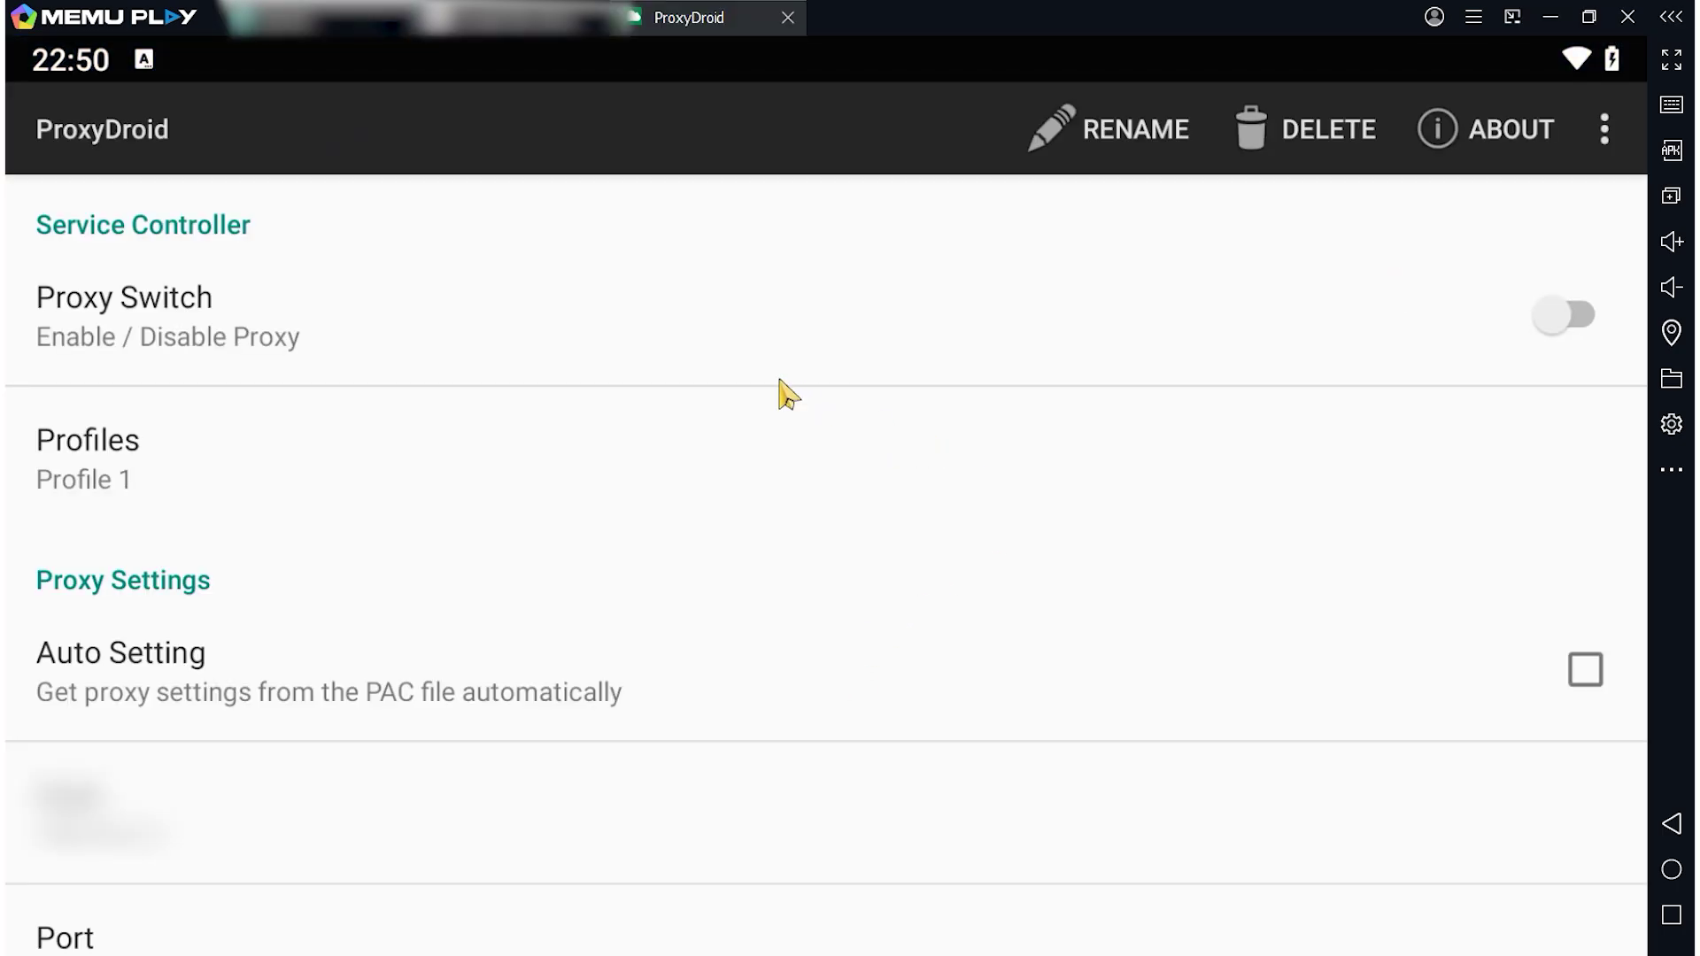
pyautogui.scroll(-5, 778, 387)
pyautogui.click(188, 354)
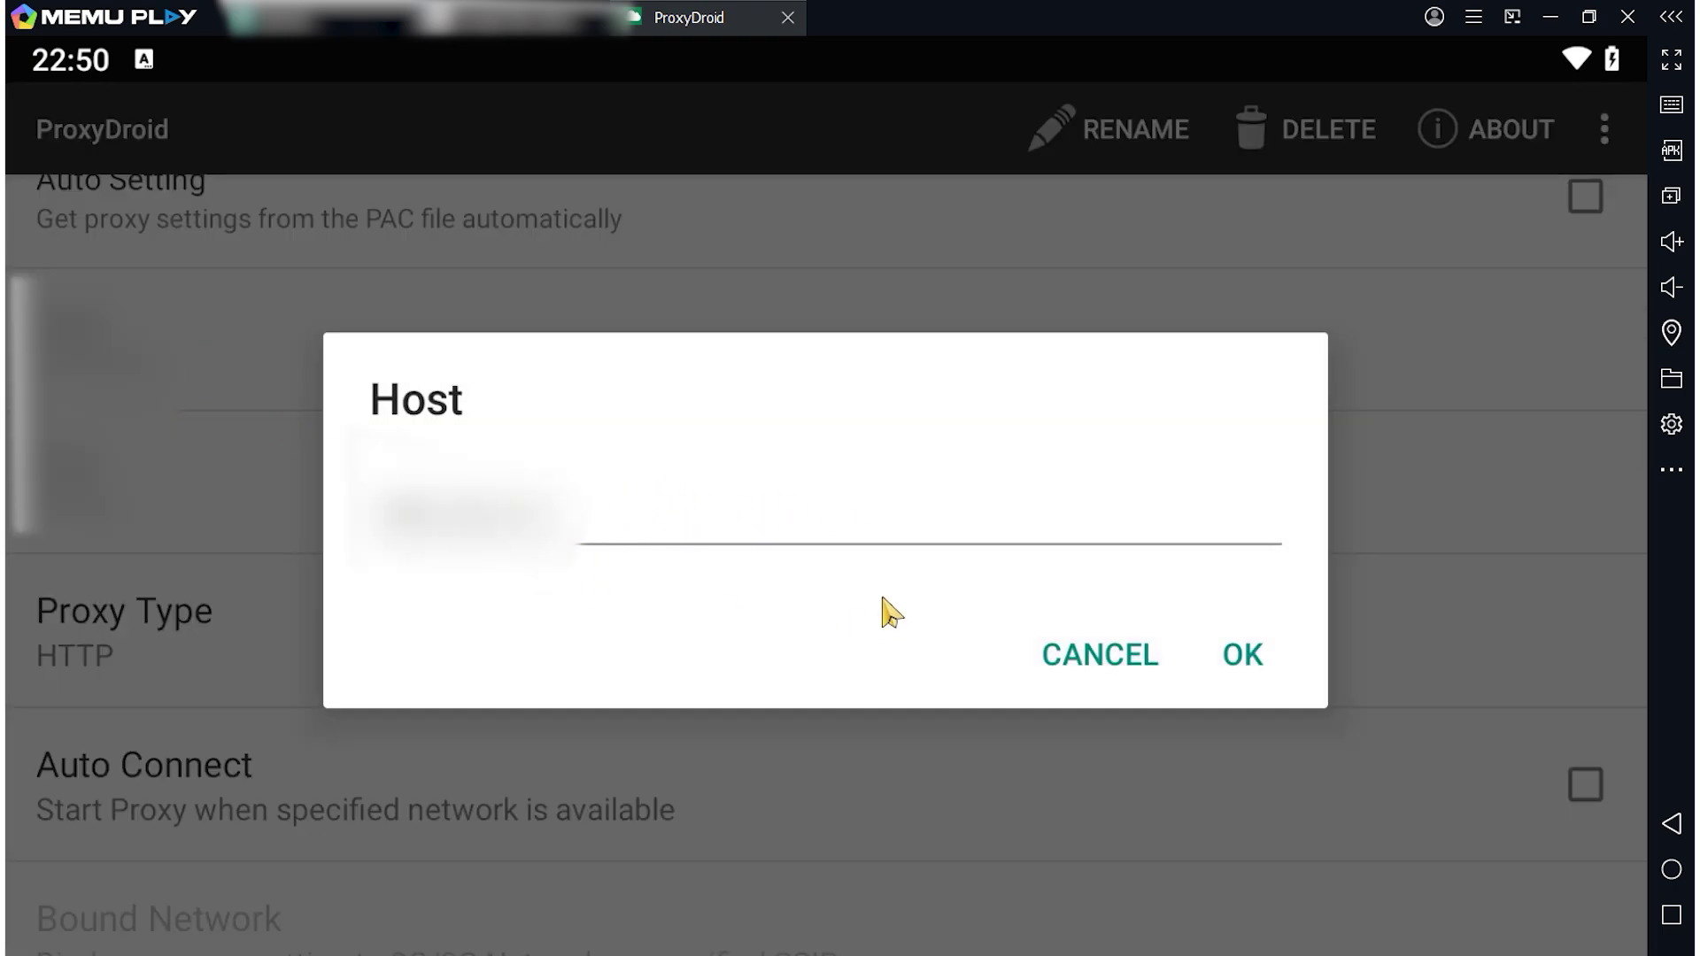
pyautogui.click(1240, 664)
pyautogui.click(219, 456)
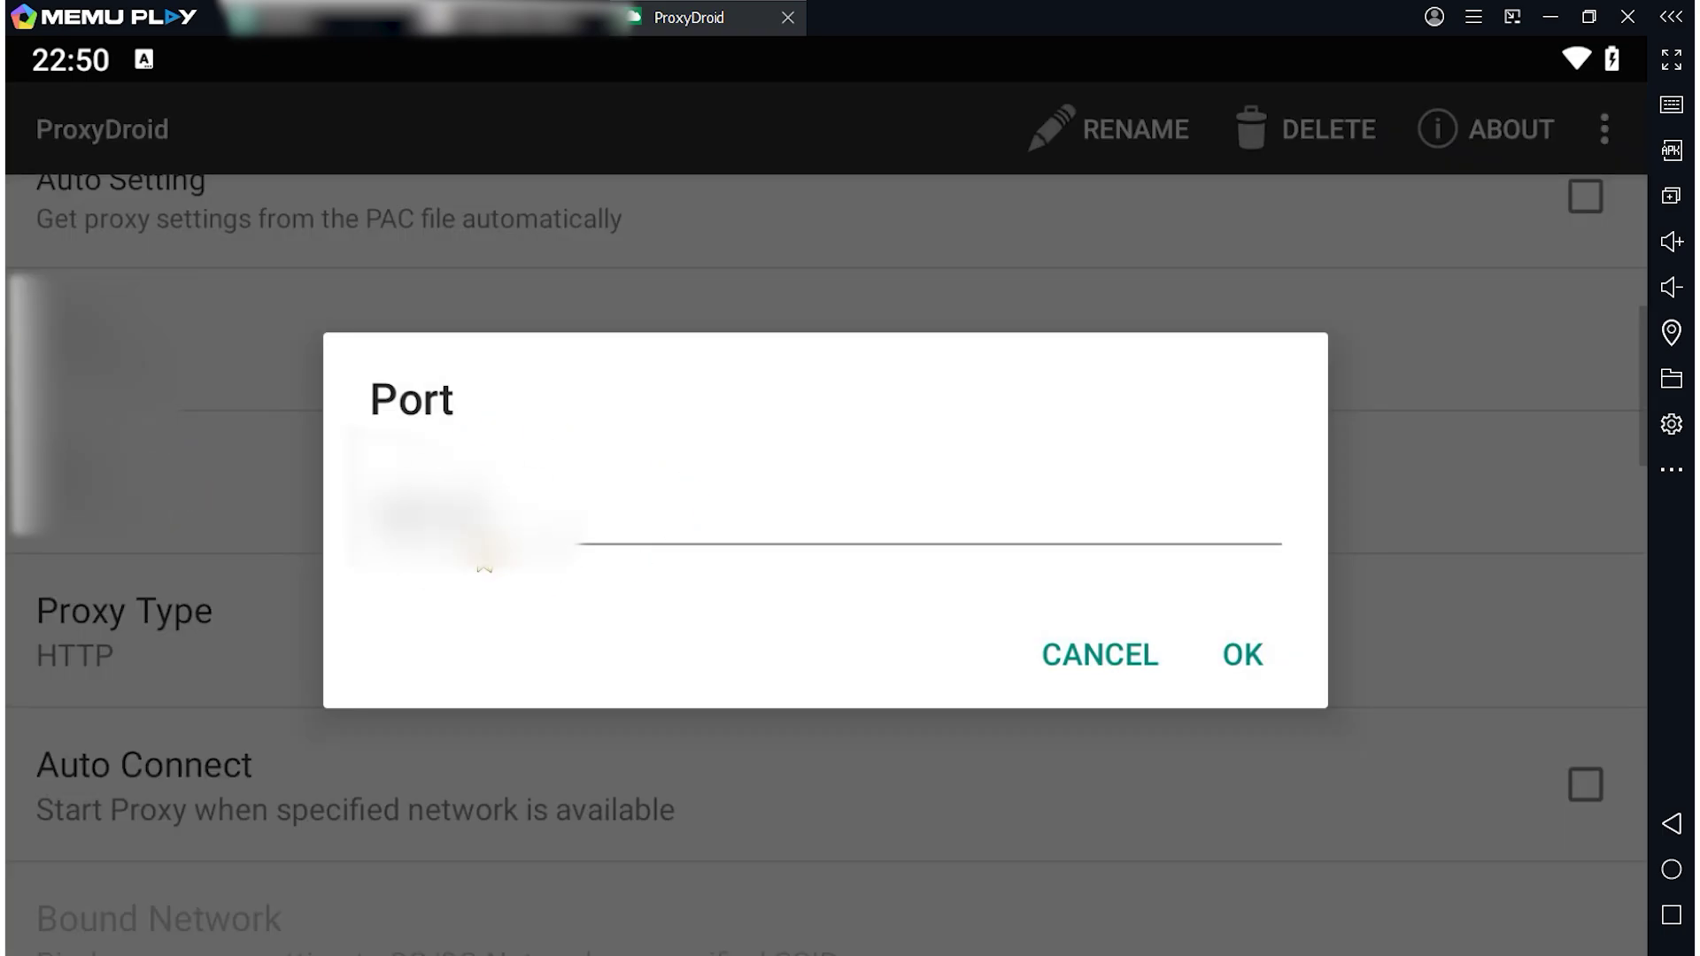
pyautogui.click(1244, 657)
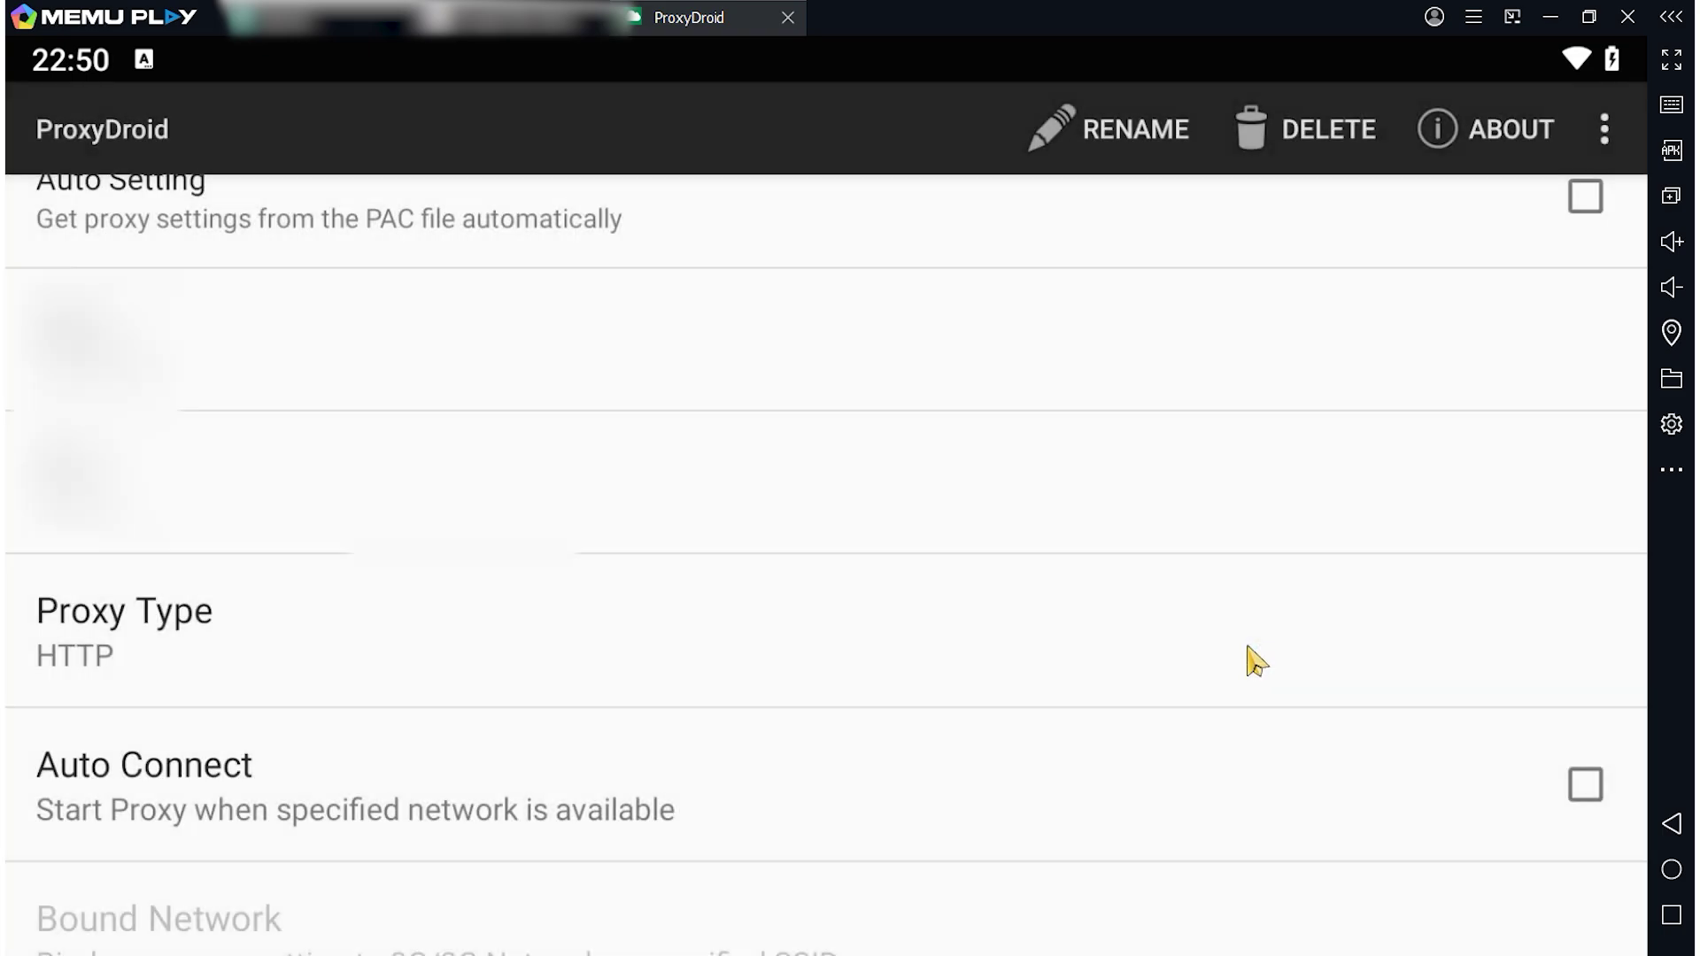
# Keep Proxy Type as HTTP and confirm the authentication user name.
pyautogui.click(228, 653)
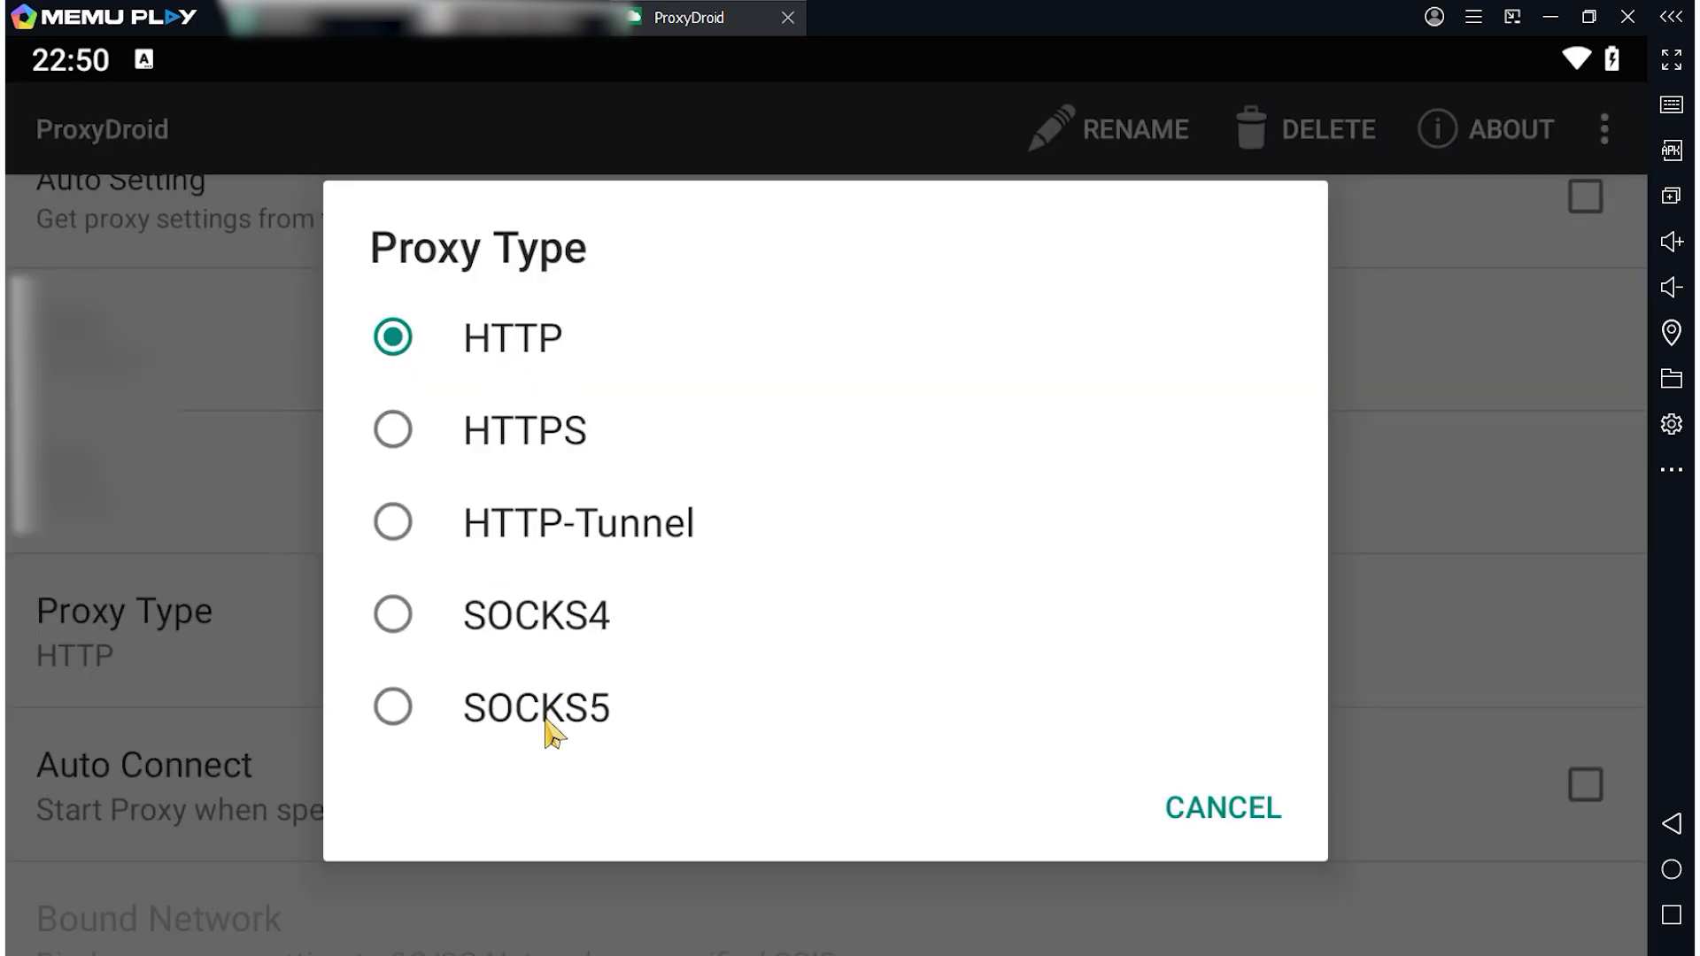
pyautogui.click(497, 337)
pyautogui.scroll(-10, 1290, 475)
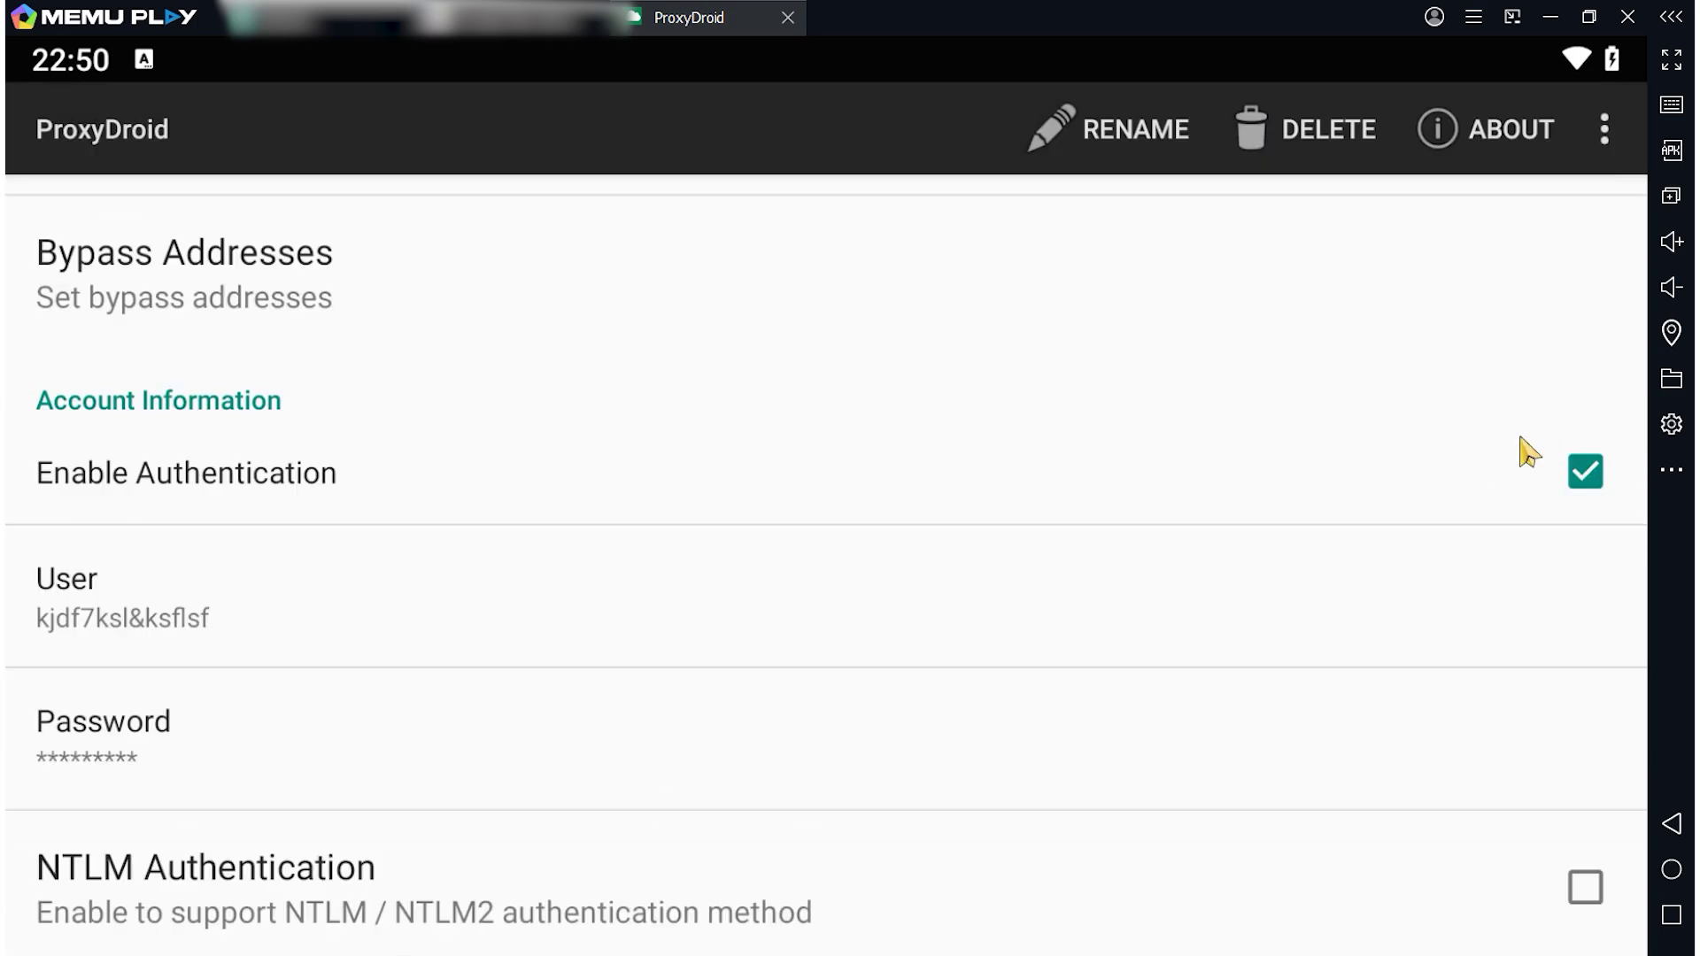
pyautogui.click(168, 592)
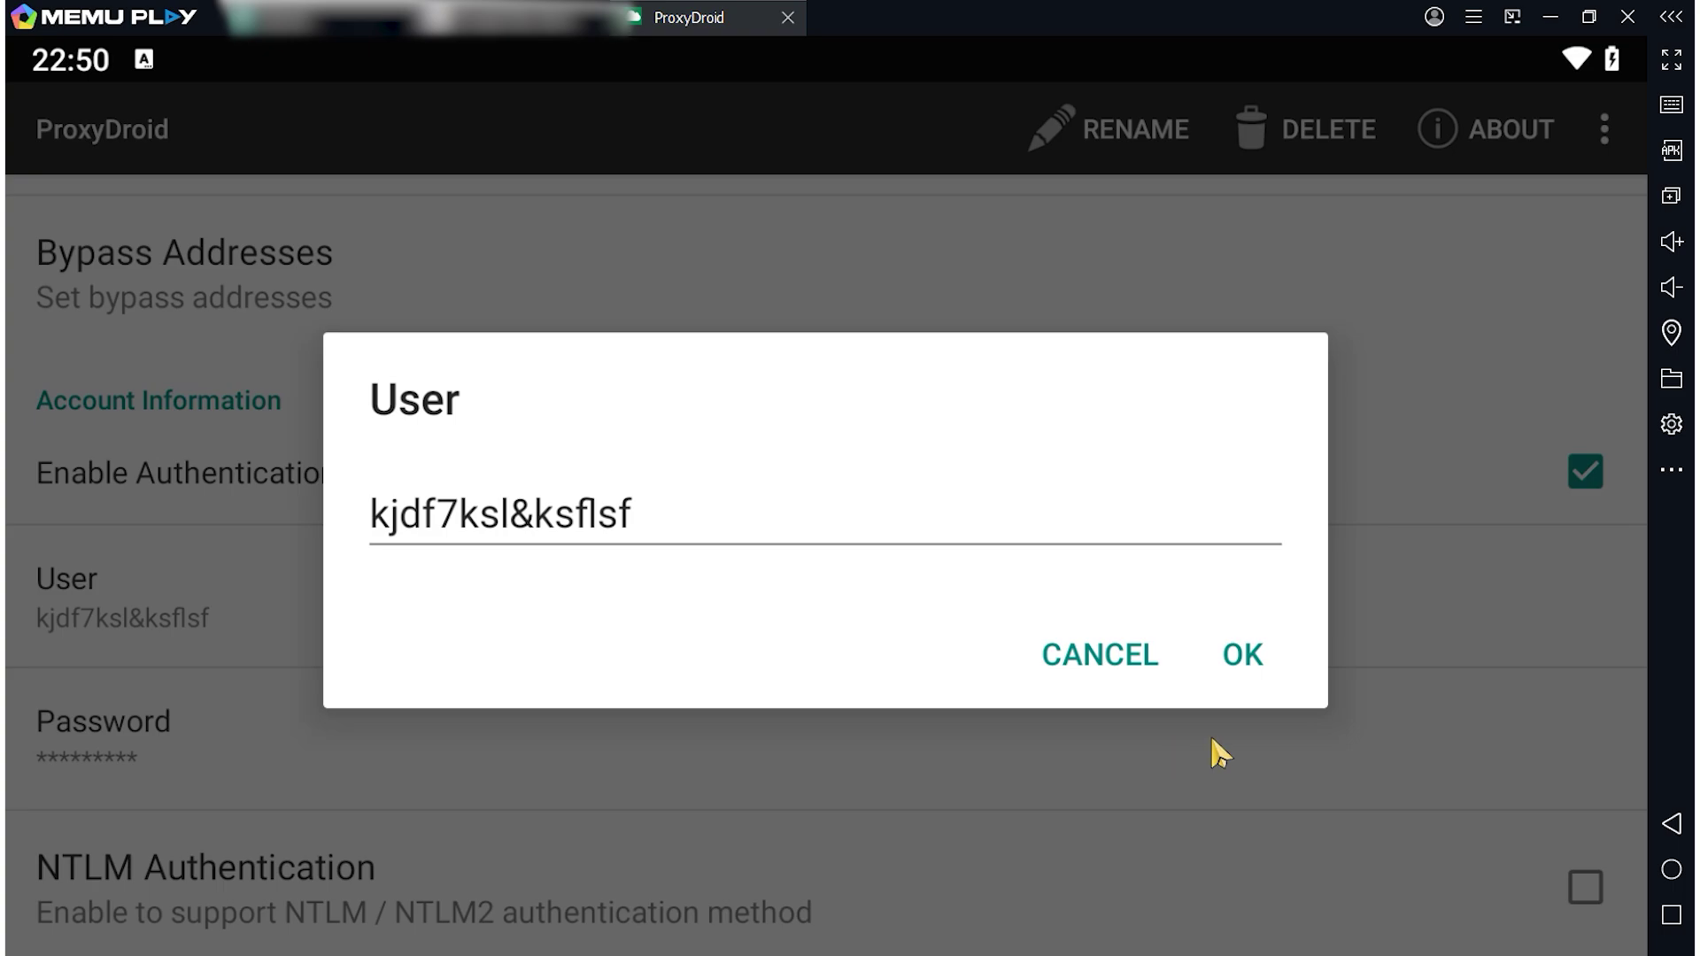
pyautogui.click(1244, 657)
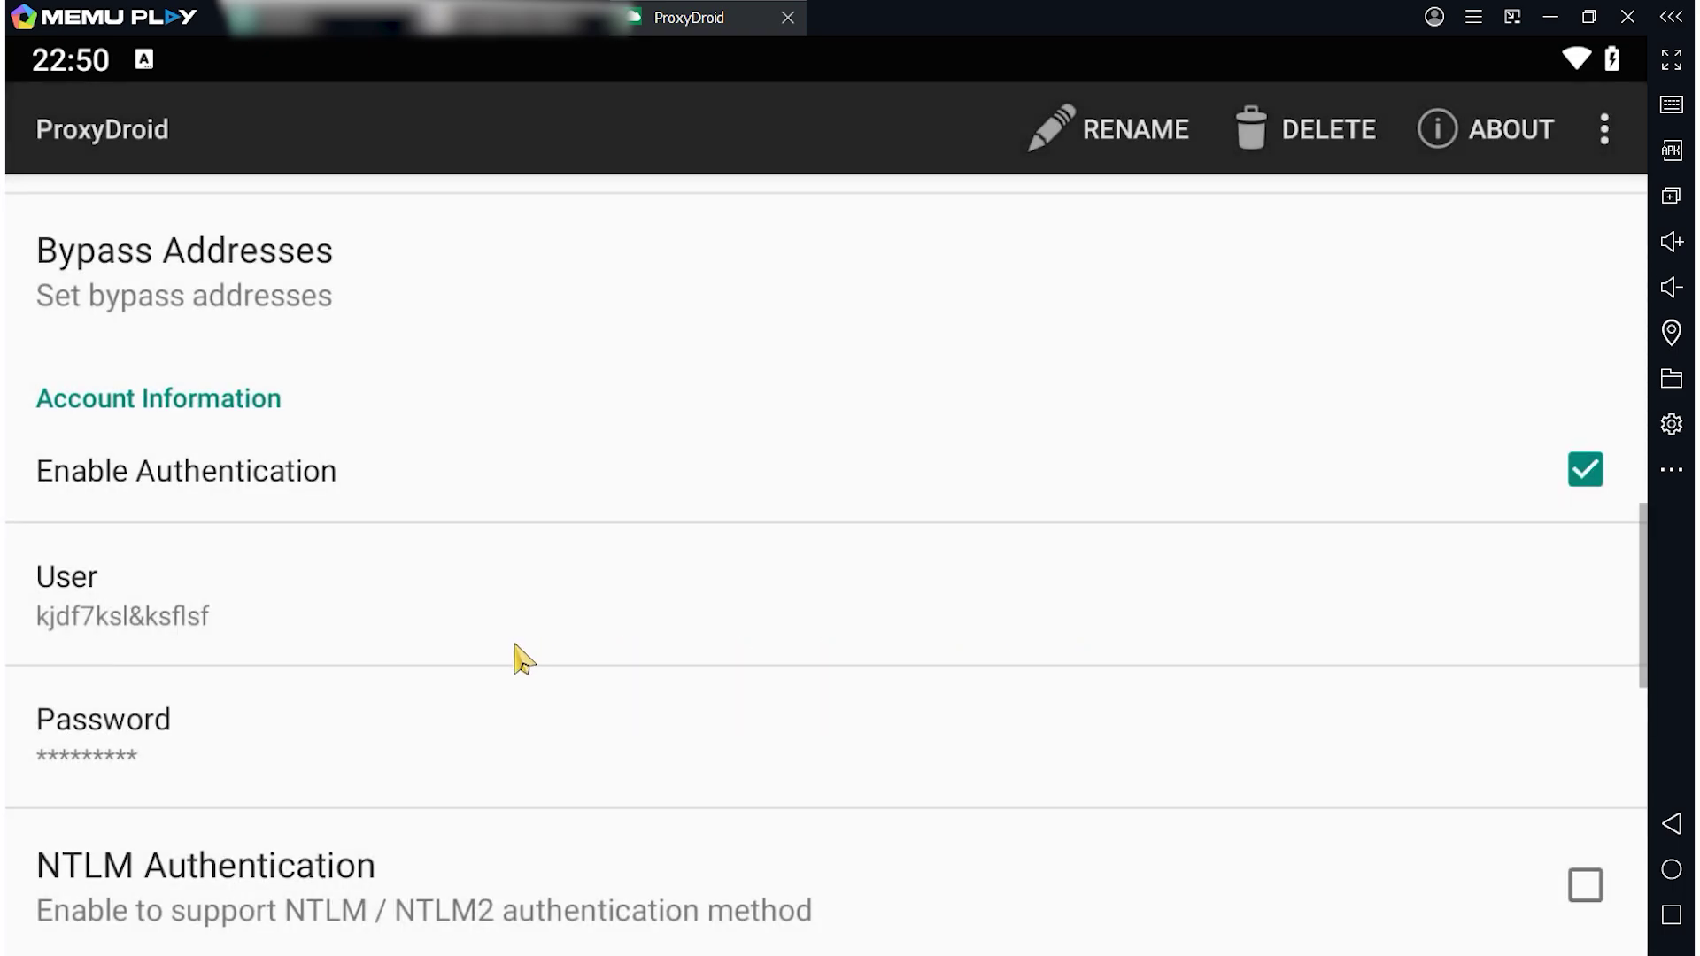
# Confirm the authentication password and return to the top of ProxyDroid's settings.
pyautogui.scroll(-5, 363, 561)
pyautogui.scroll(5, 251, 691)
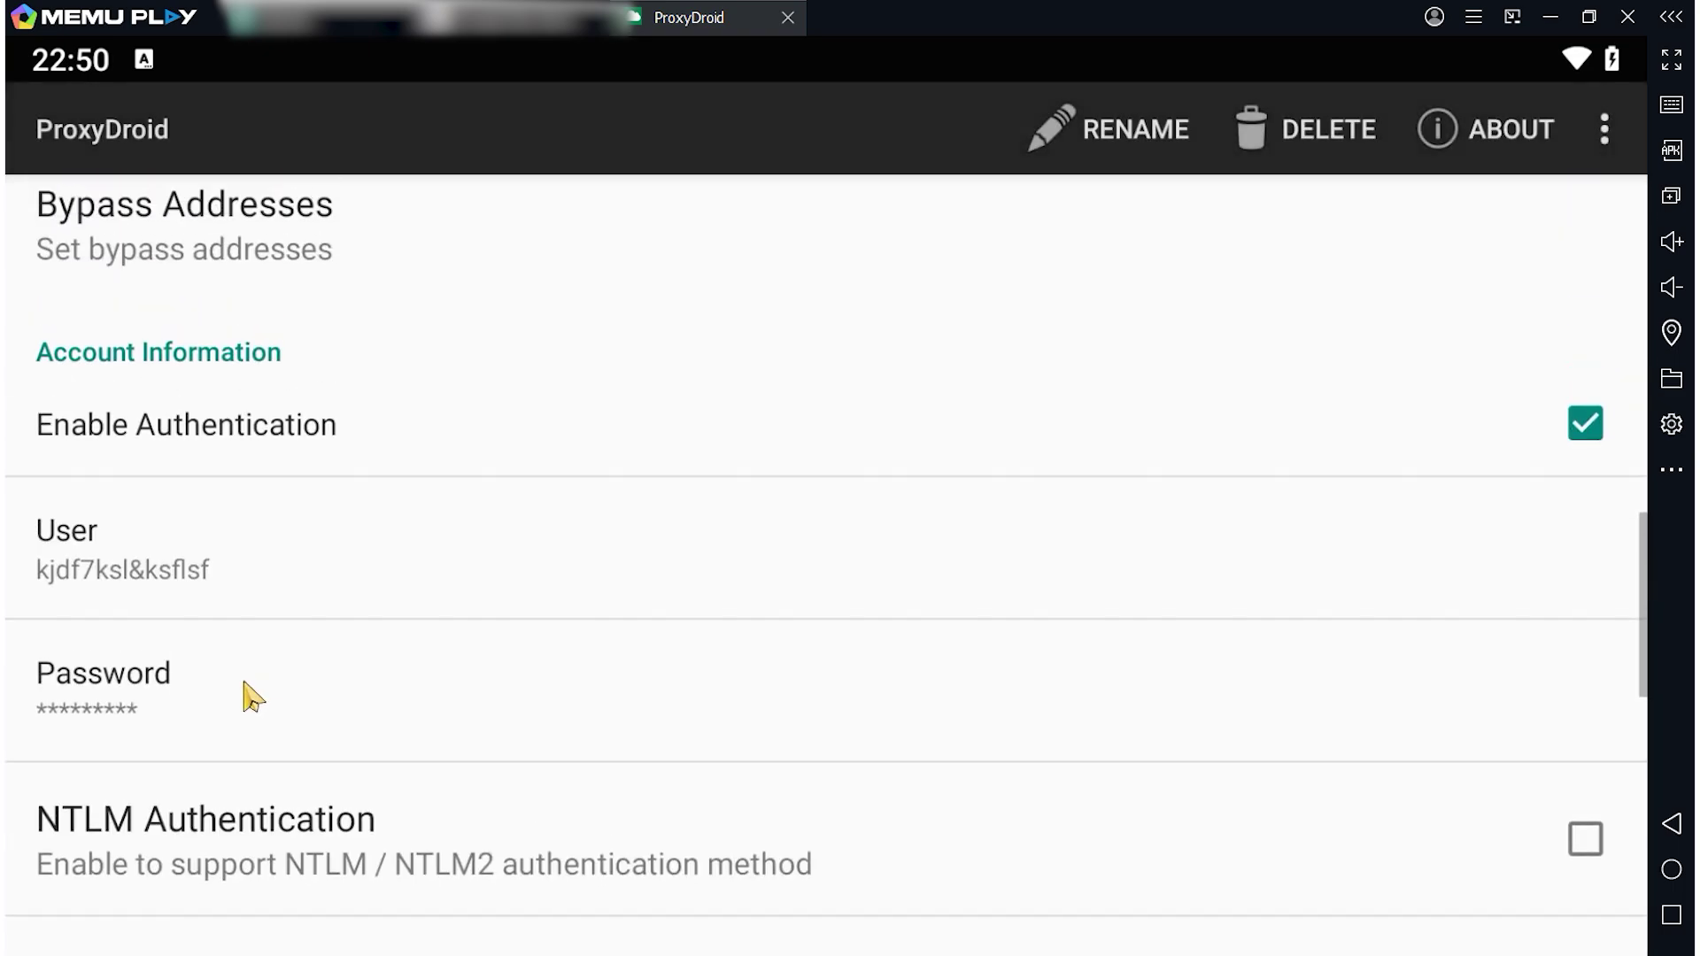
pyautogui.click(191, 733)
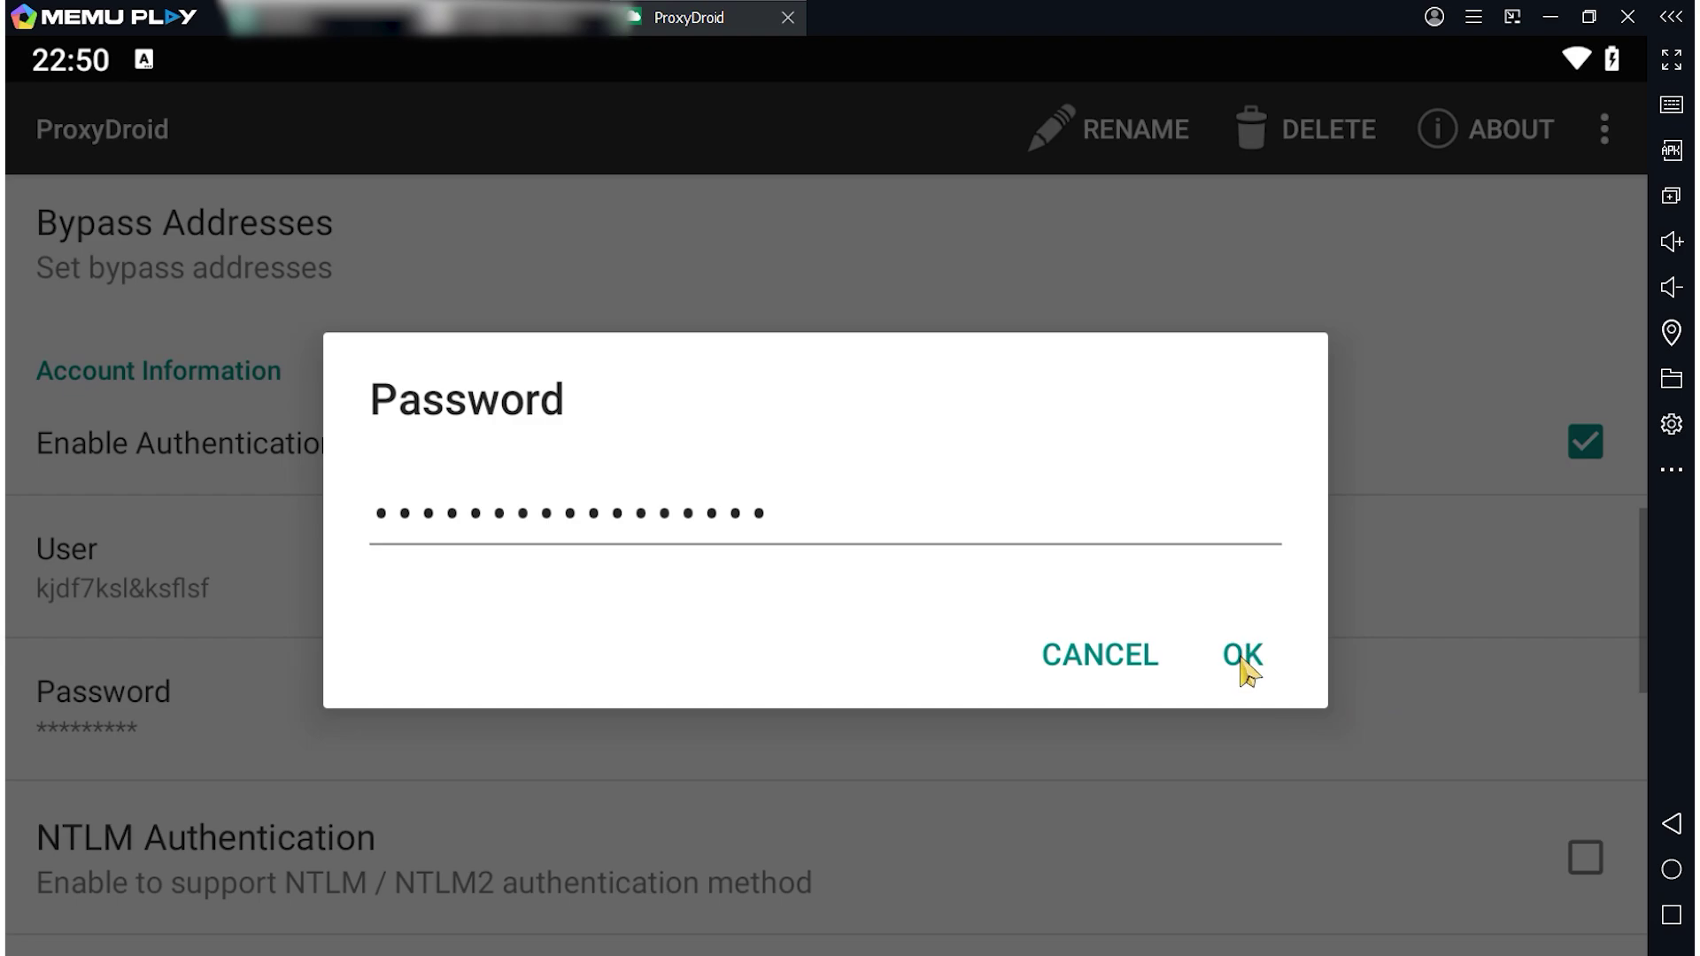
pyautogui.click(1244, 660)
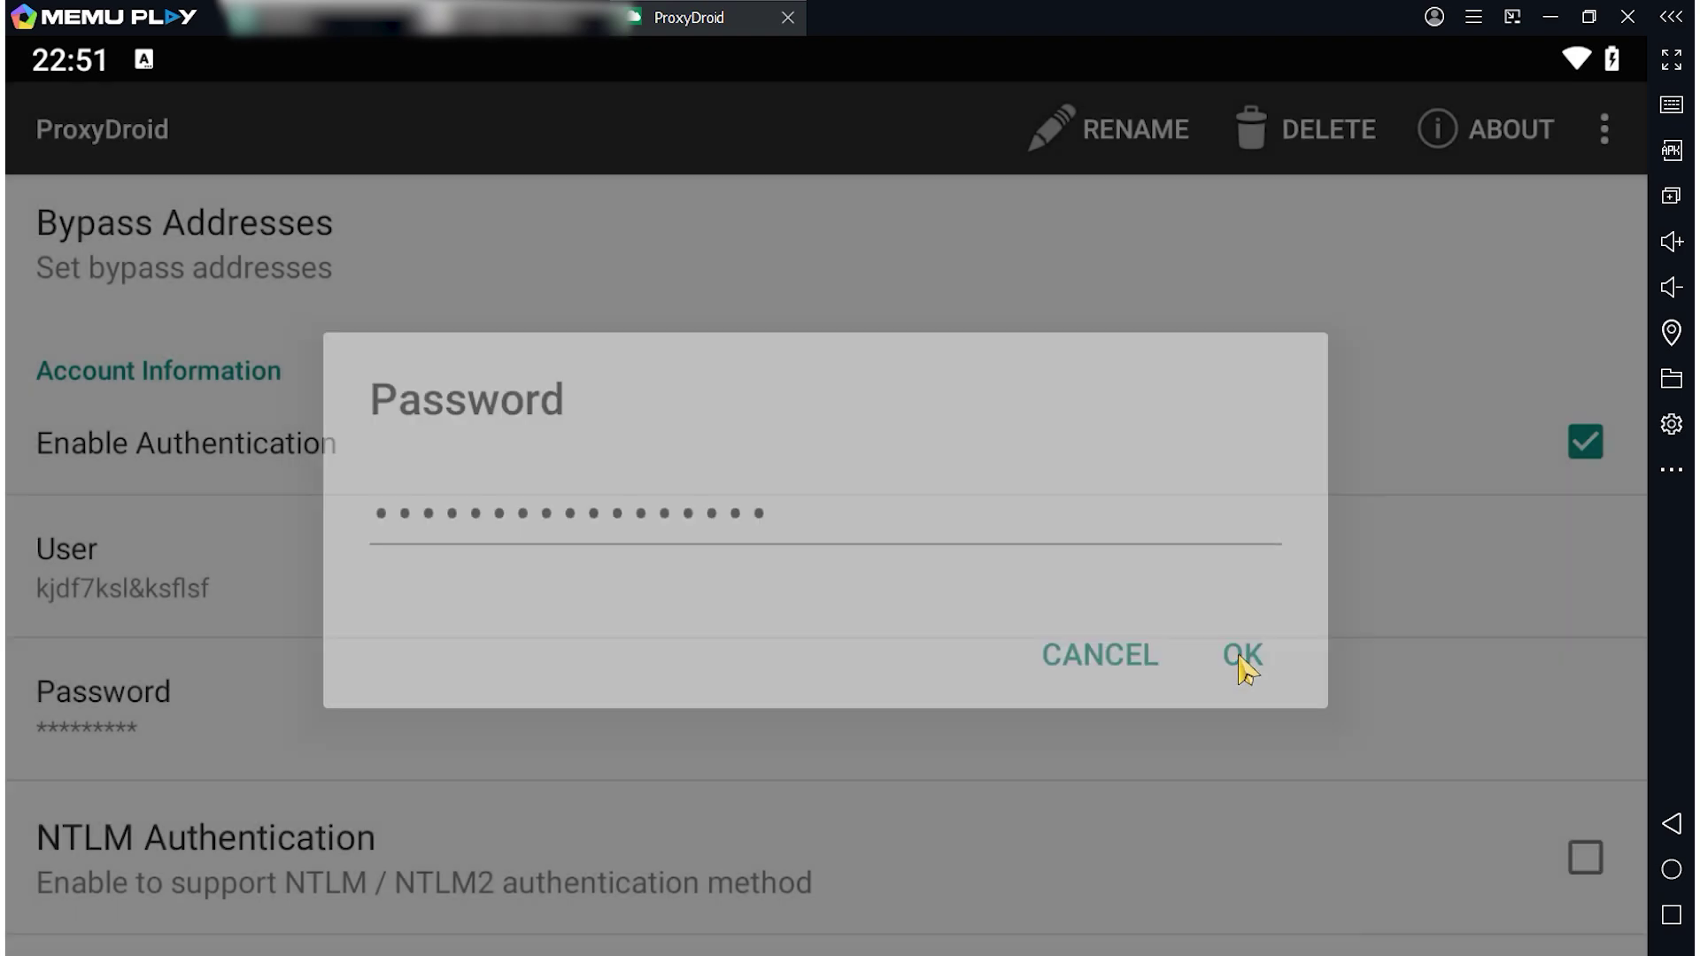
pyautogui.scroll(5, 1246, 670)
pyautogui.scroll(10, 1246, 670)
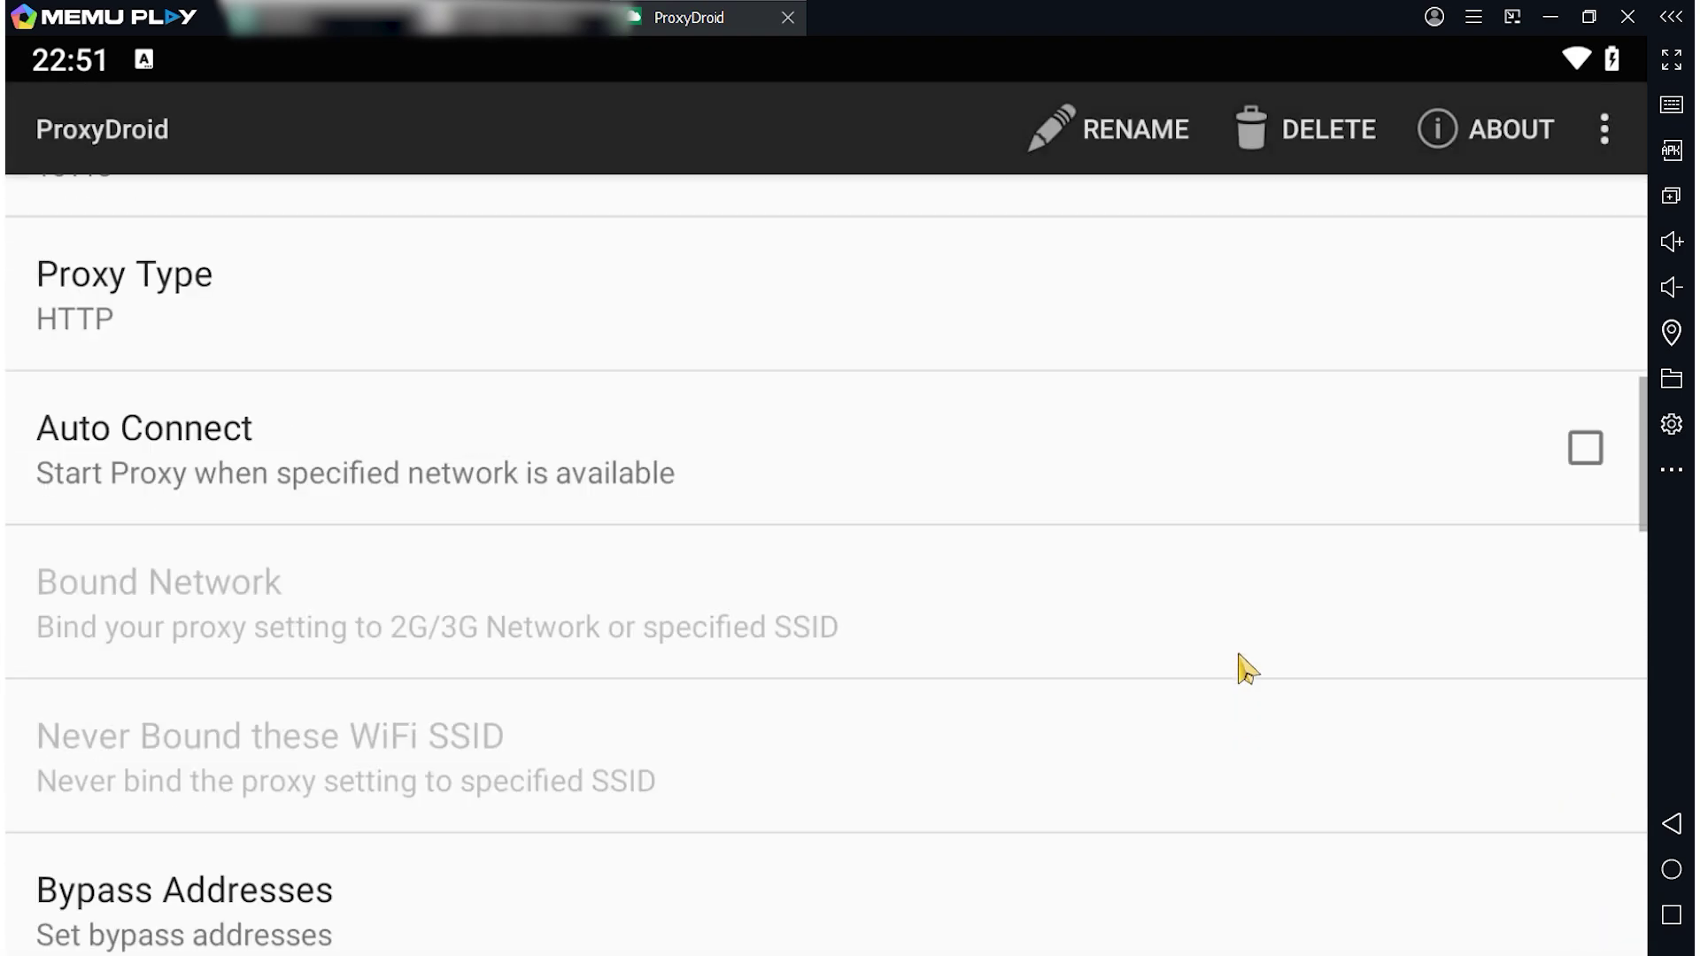
# Switch on ProxyDroid's Proxy Switch for Profile 1.
pyautogui.click(1550, 326)
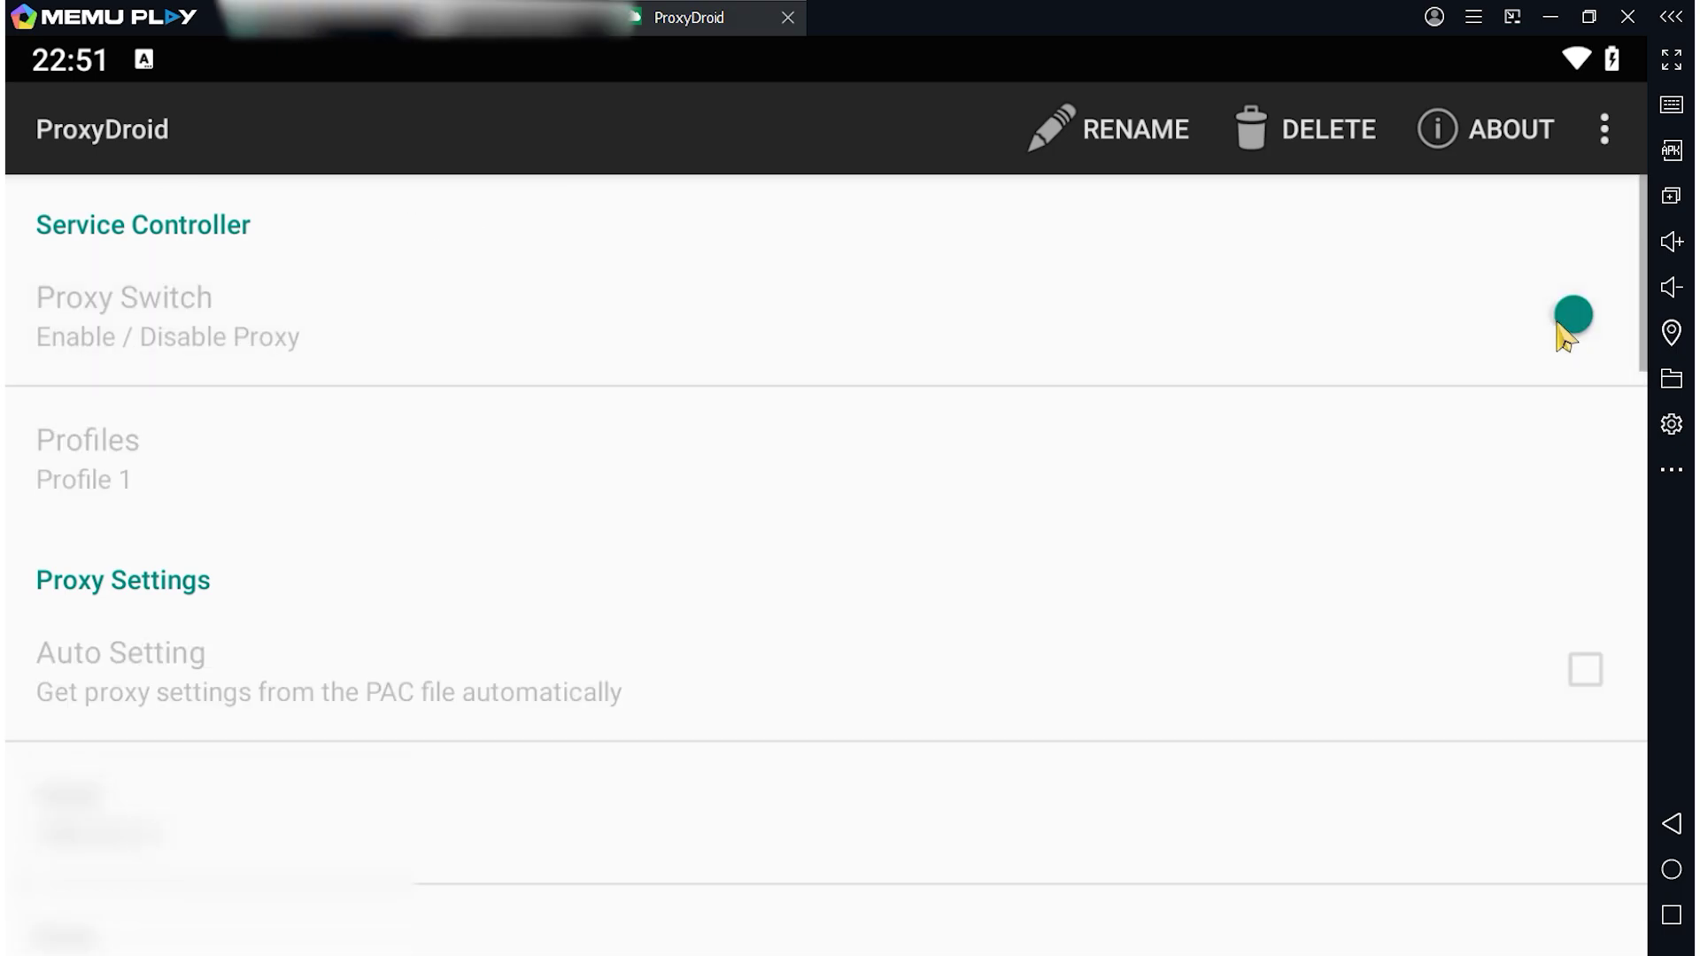